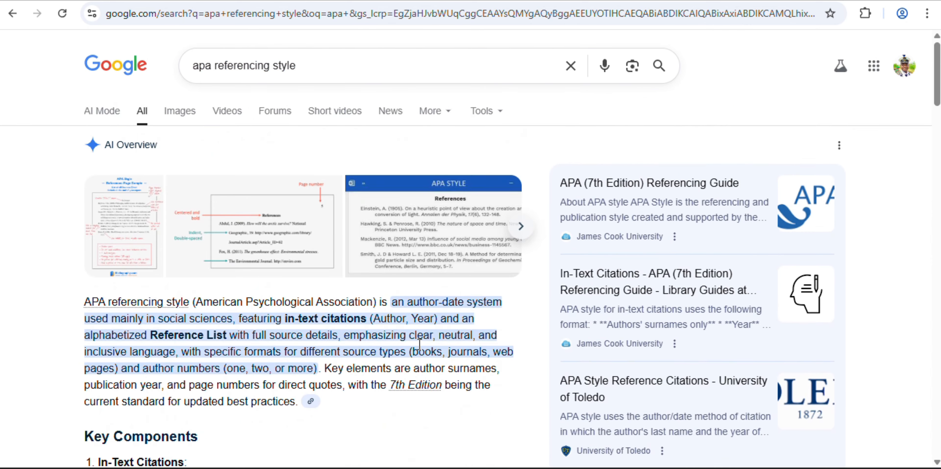
# Examine the sample APA reference list image and the key components of APA style in the search overview
pyautogui.scroll(3, 399, 251)
pyautogui.scroll(5, 399, 250)
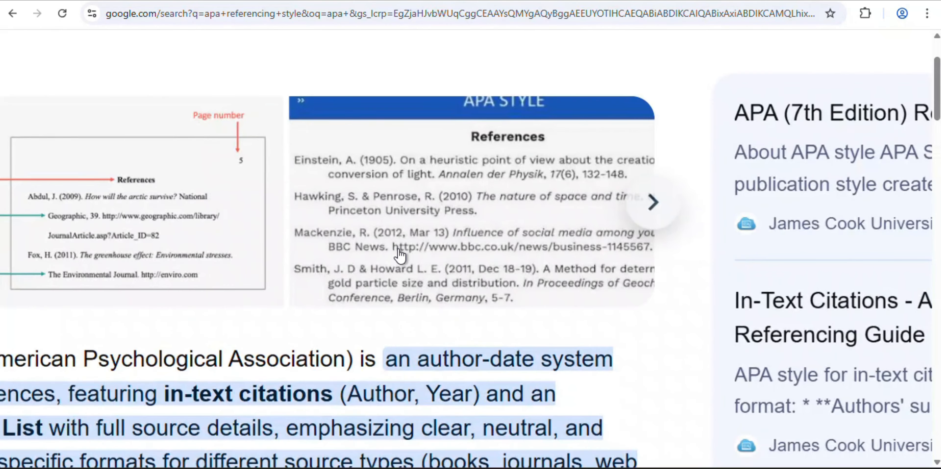
pyautogui.scroll(1, 399, 250)
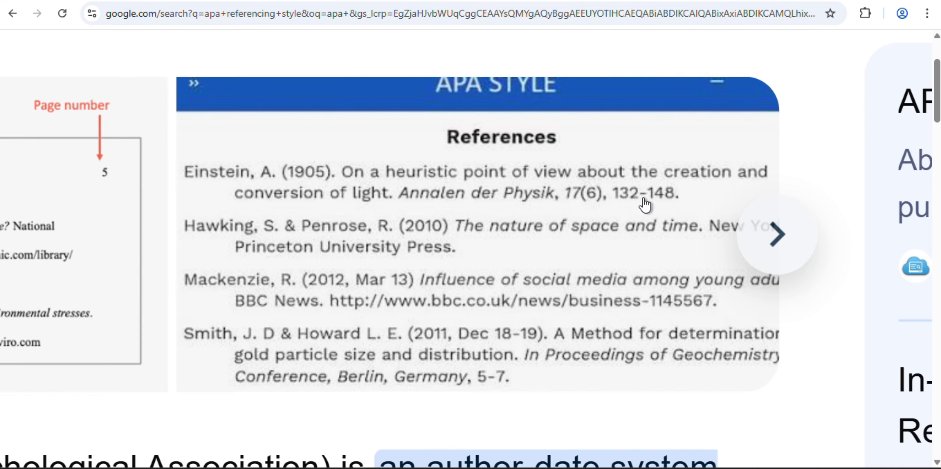
pyautogui.scroll(-3, 644, 198)
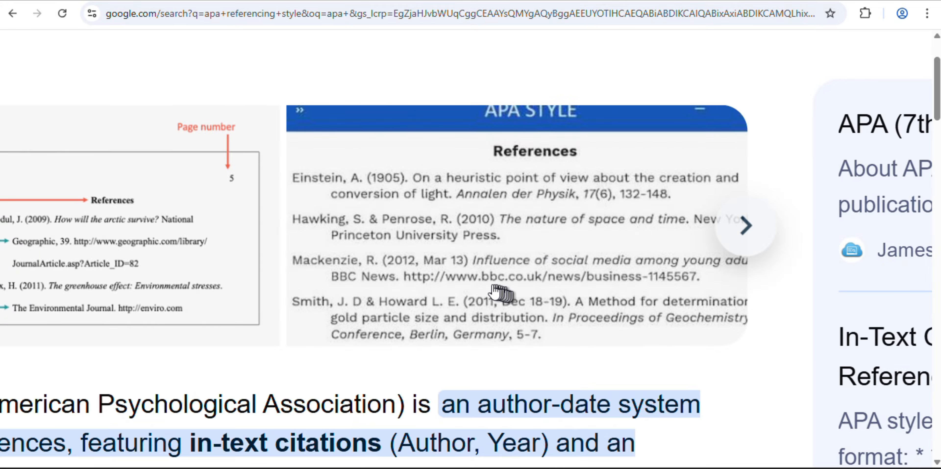
pyautogui.scroll(-5, 661, 279)
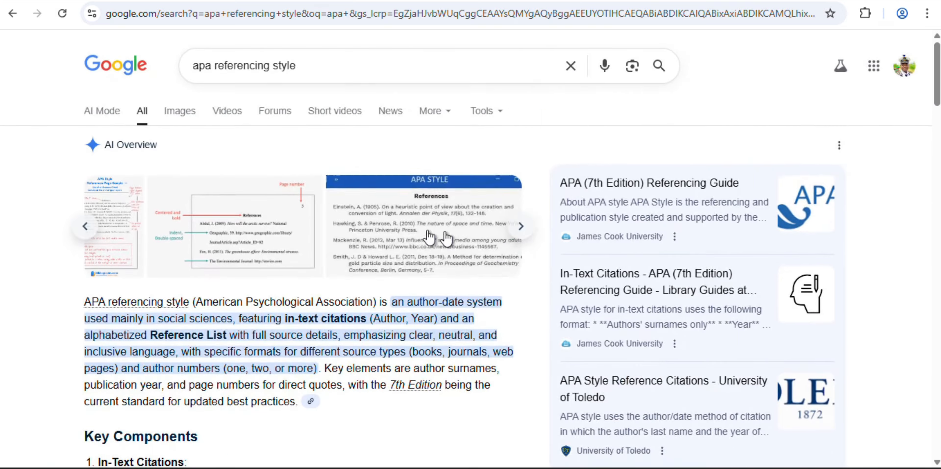
pyautogui.scroll(-2, 349, 388)
pyautogui.scroll(-3, 349, 389)
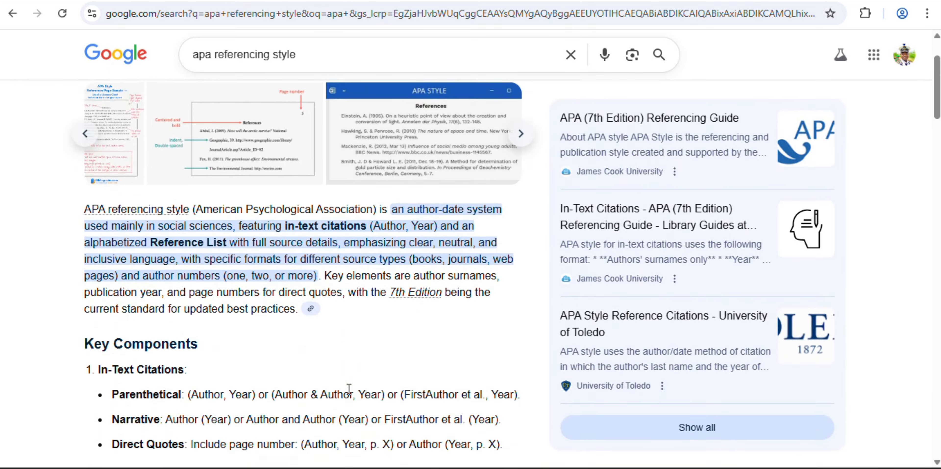
pyautogui.scroll(2, 349, 389)
pyautogui.scroll(1, 356, 274)
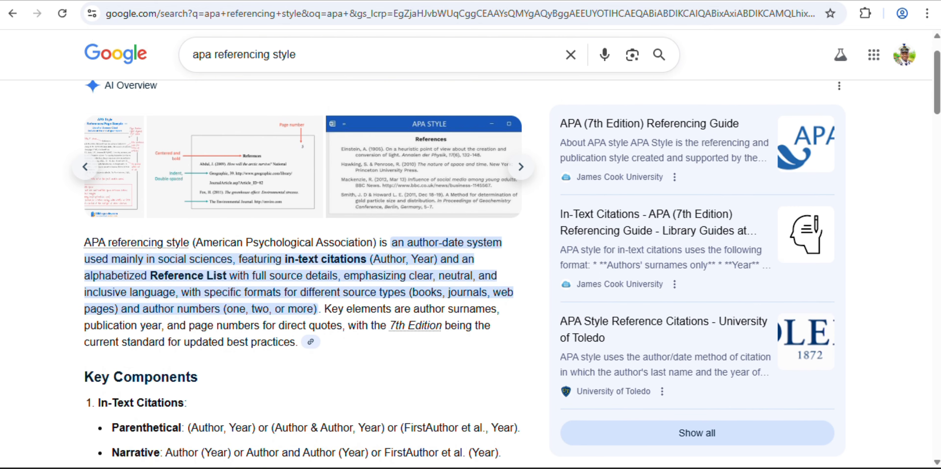
pyautogui.scroll(3, 423, 183)
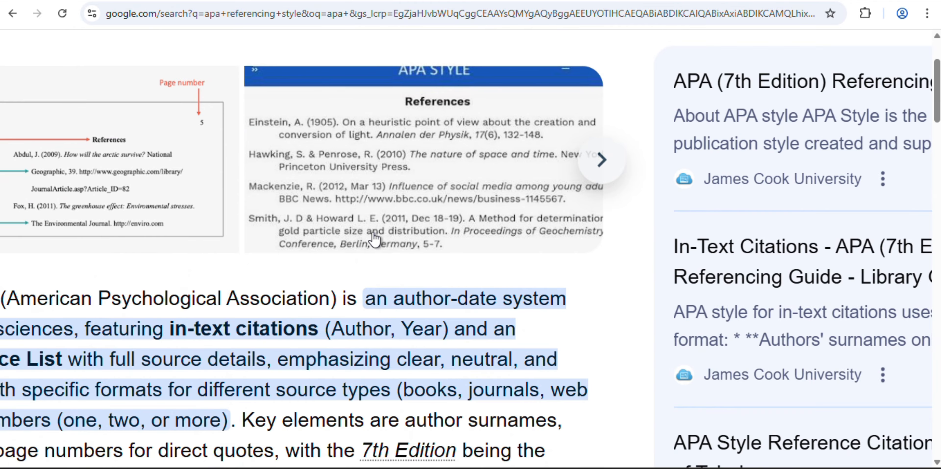
pyautogui.scroll(2, 372, 166)
pyautogui.scroll(2, 372, 166)
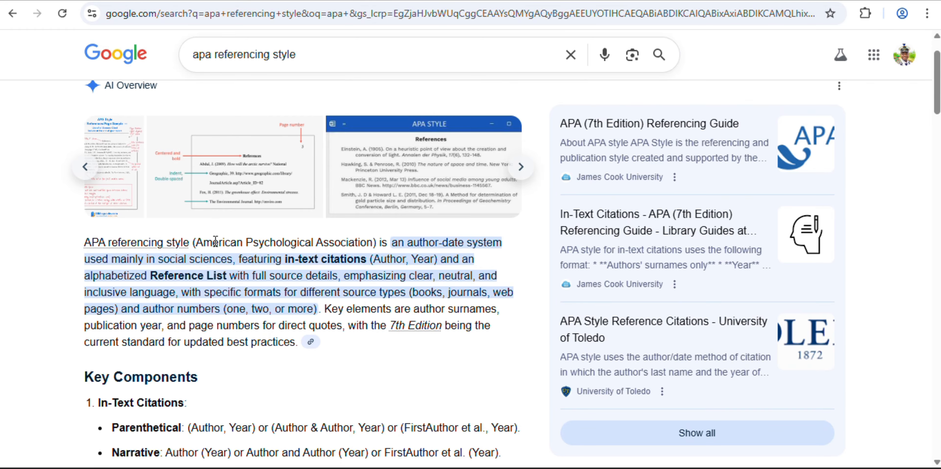
pyautogui.scroll(-1, 216, 242)
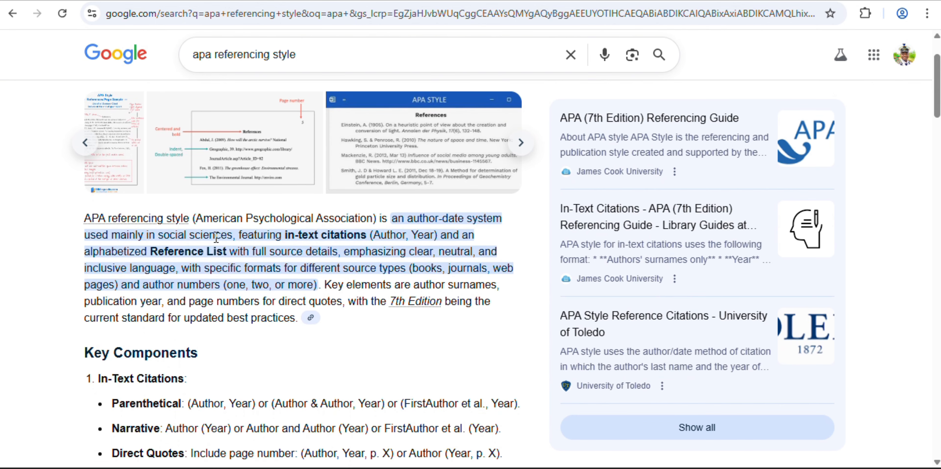
pyautogui.scroll(-4, 216, 247)
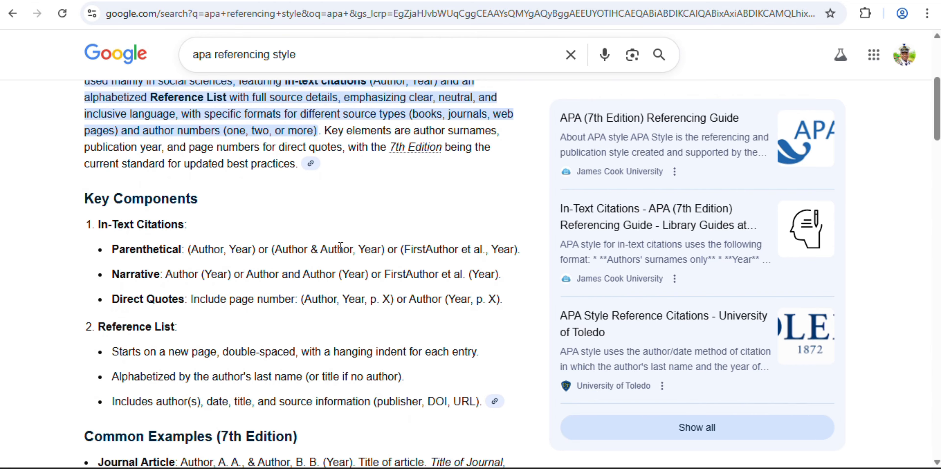
pyautogui.scroll(3, 329, 257)
pyautogui.scroll(1, 330, 257)
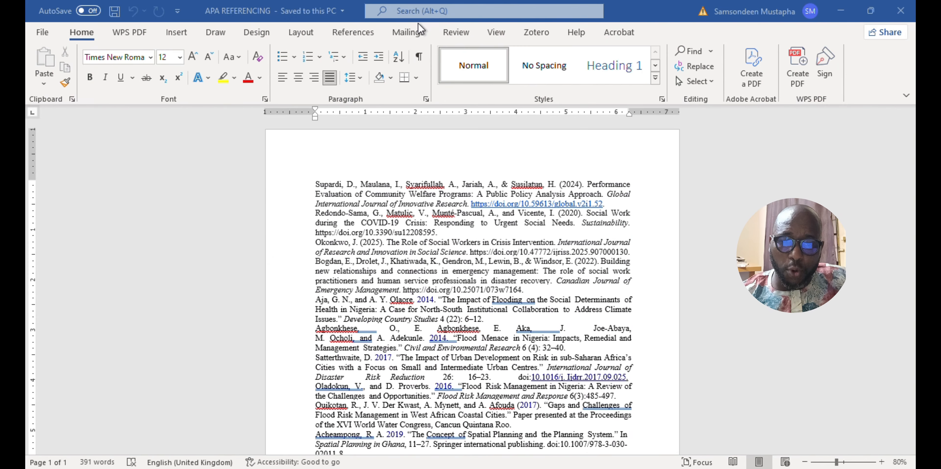
# Switch to the APA REFERENCING document in Word and look through its list of references
pyautogui.click(504, 253)
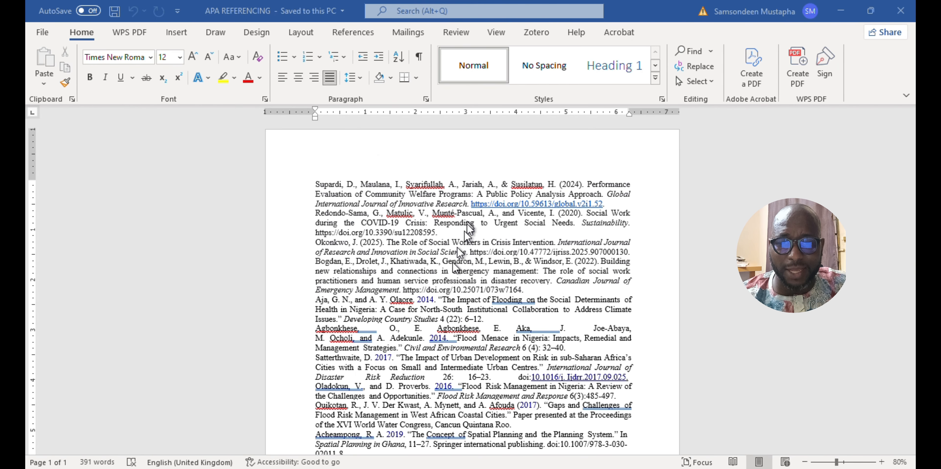
pyautogui.scroll(-8, 448, 277)
pyautogui.scroll(8, 448, 278)
pyautogui.click(448, 278)
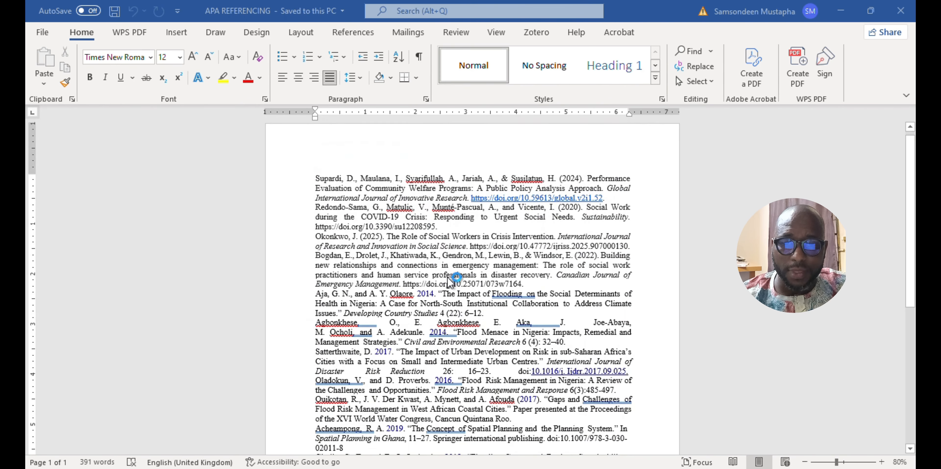
pyautogui.scroll(-2, 448, 278)
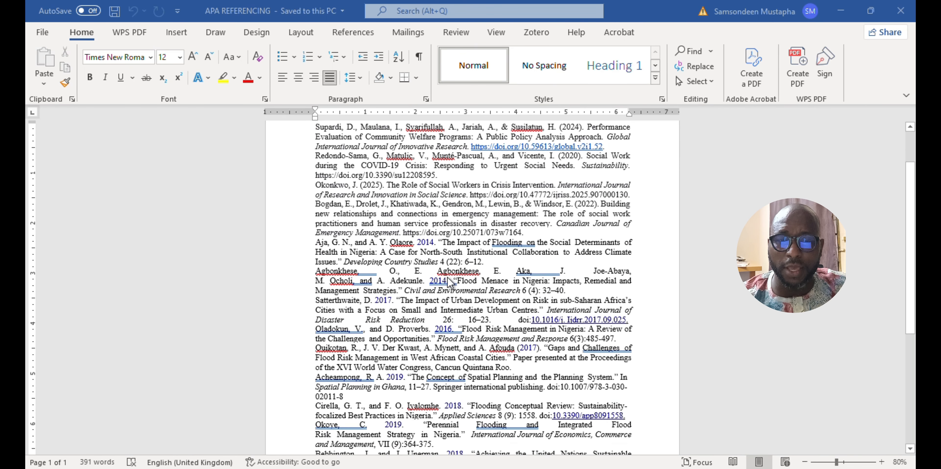
pyautogui.scroll(2, 448, 278)
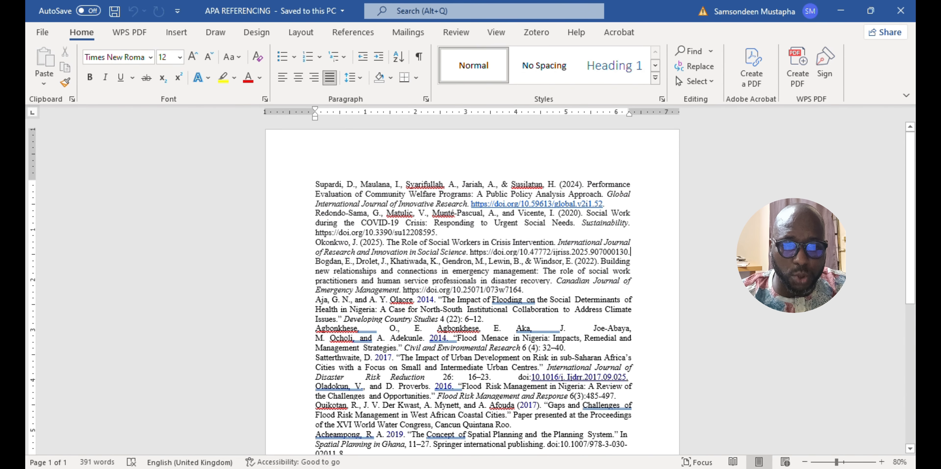
# Re-enter the paragraph break after the first reference, leaving no blank line before the second
pyautogui.click(607, 203)
pyautogui.press('Return')
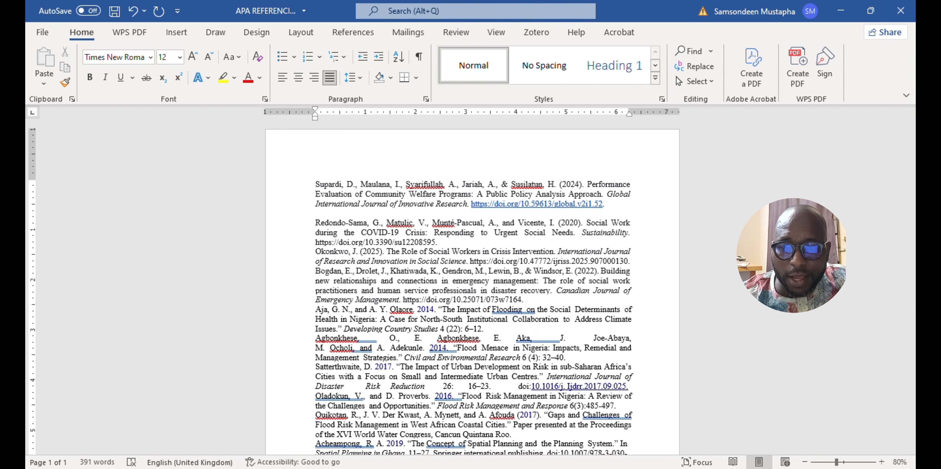
pyautogui.press('BackSpace')
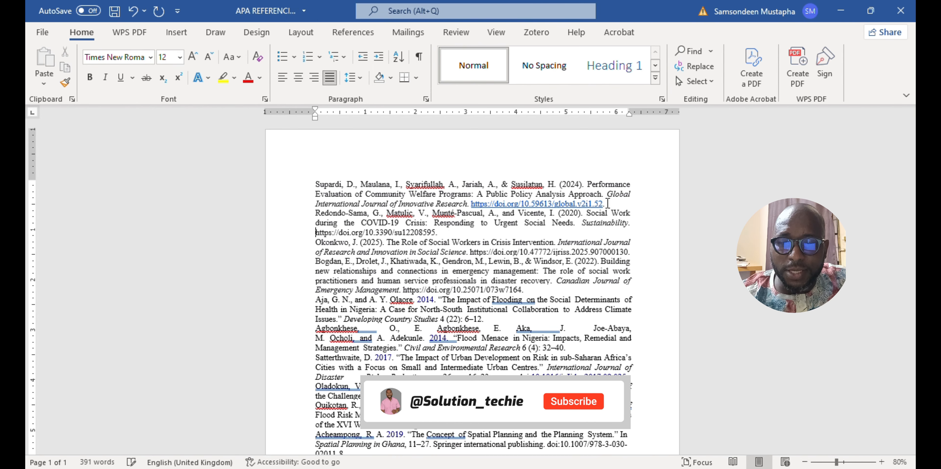
pyautogui.press('End')
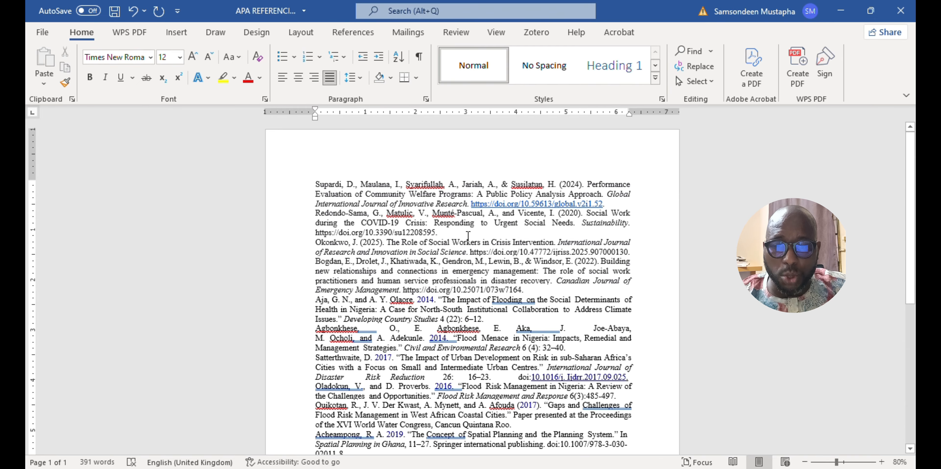
pyautogui.scroll(-1, 448, 257)
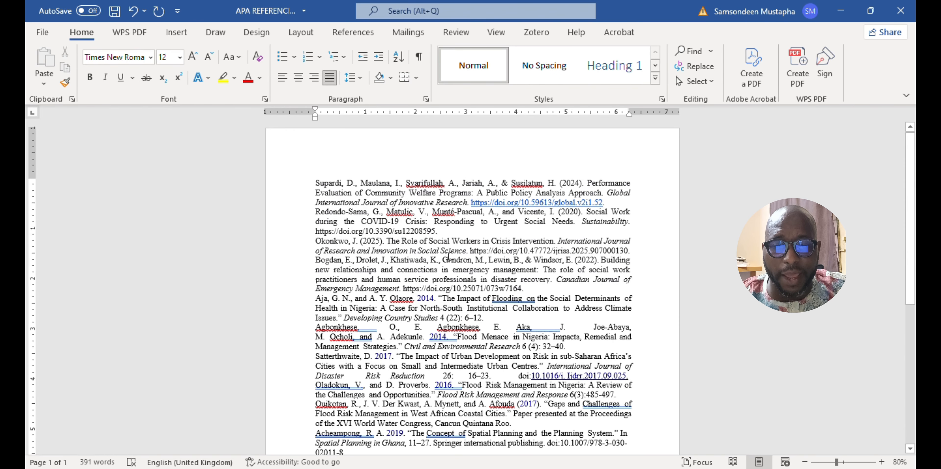
pyautogui.press('Return')
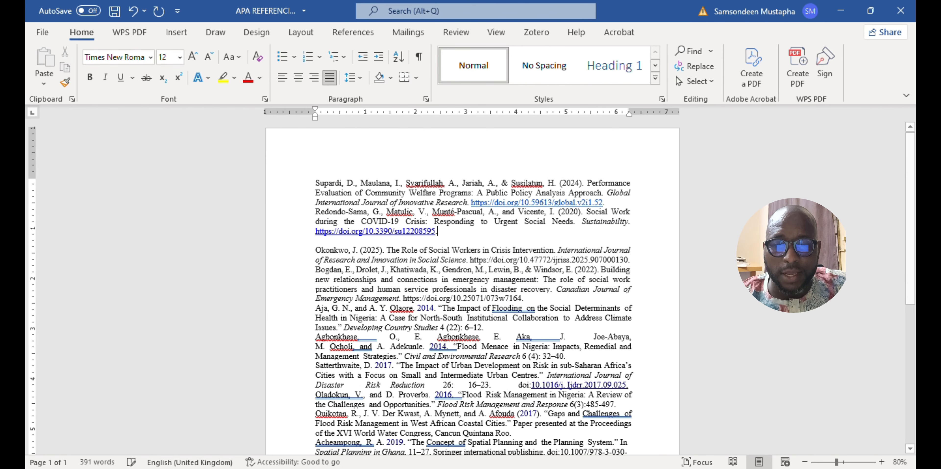
pyautogui.click(451, 231)
pyautogui.hotkey('ctrl', 'z')
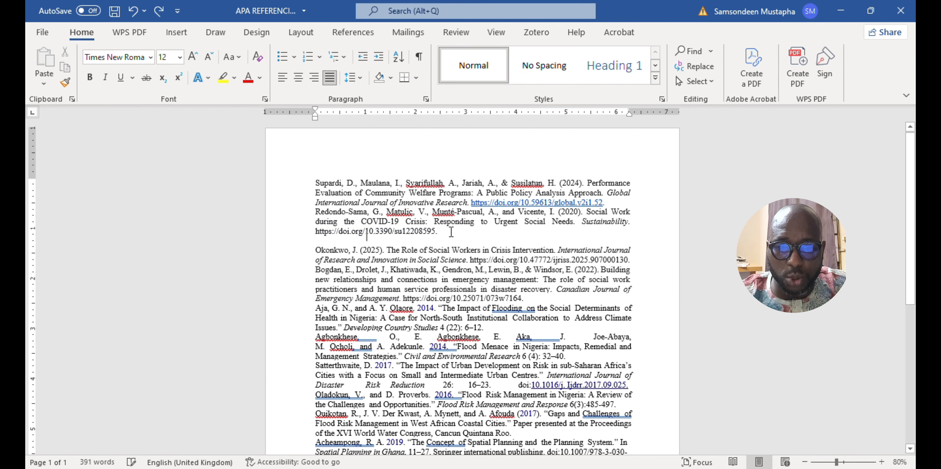
pyautogui.press('Delete')
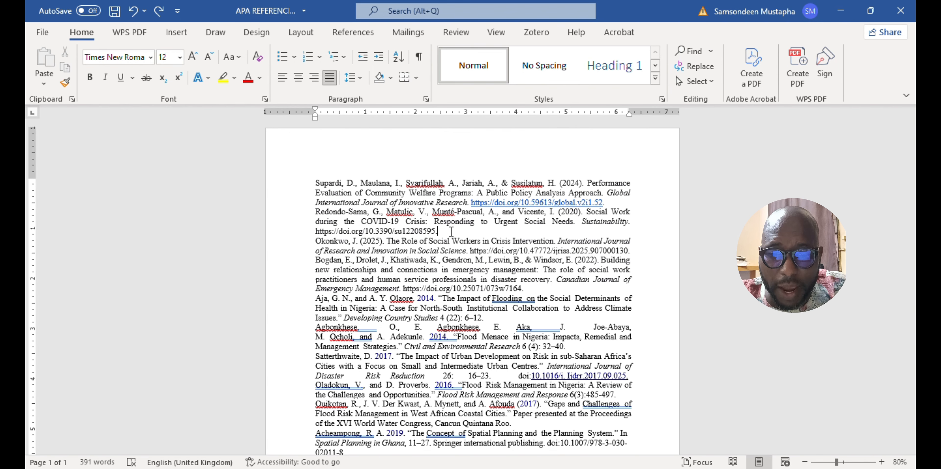
# Re-enter the paragraph breaks after the second and third references, turning their DOIs into hyperlinks without blank lines between entries
pyautogui.press('Return')
pyautogui.press('Delete')
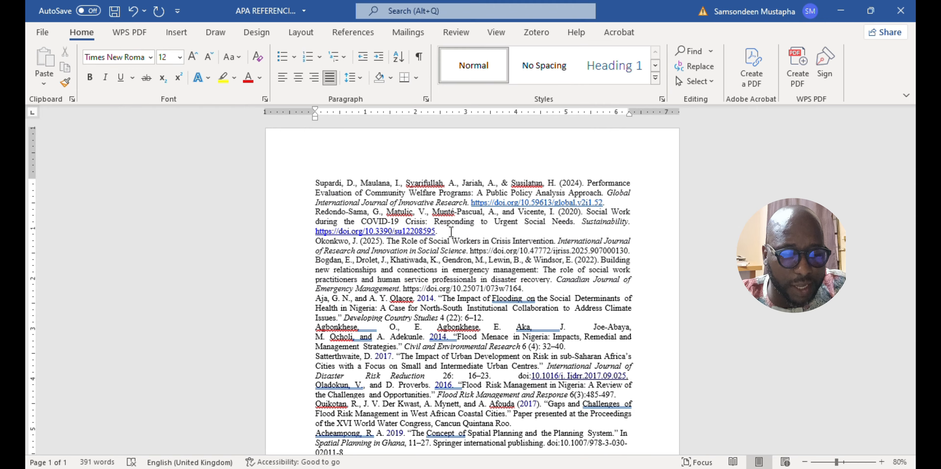
pyautogui.press('Down')
pyautogui.press('End')
pyautogui.press('Return')
pyautogui.press('Delete')
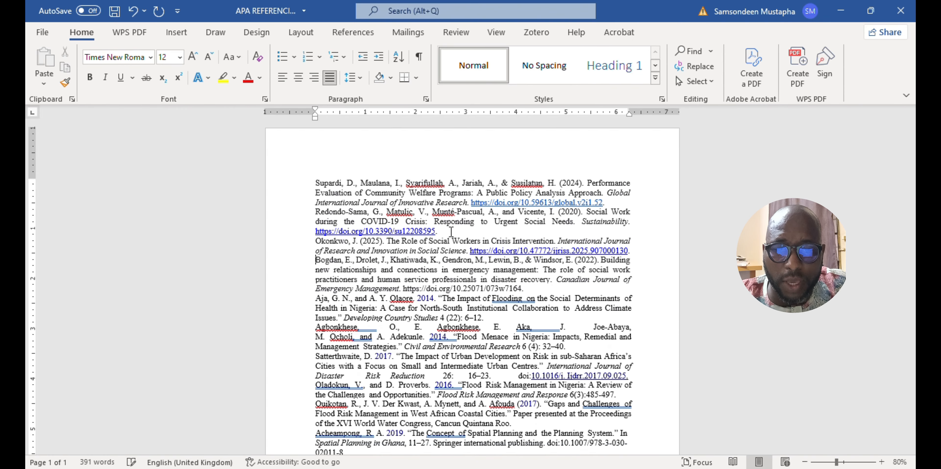
# Re-enter the paragraph break after the fourth reference, turning its DOI into a hyperlink and leaving no blank line
pyautogui.press('Down')
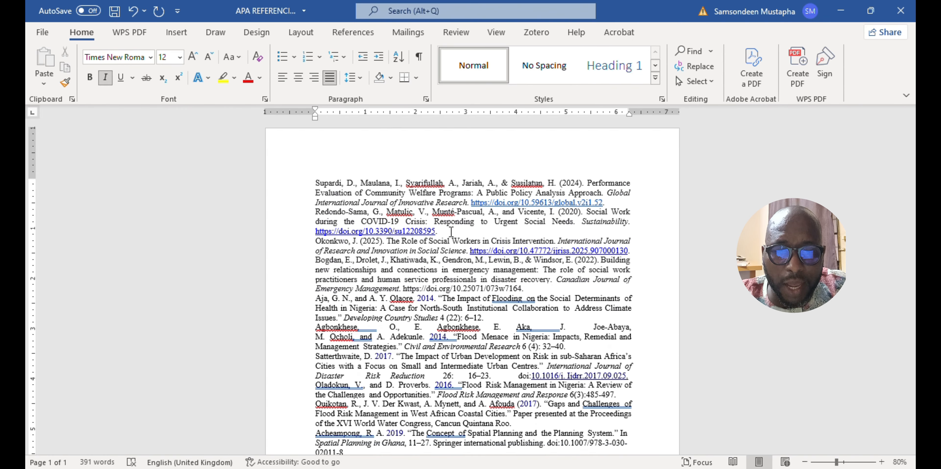
pyautogui.press('End')
pyautogui.press('Return')
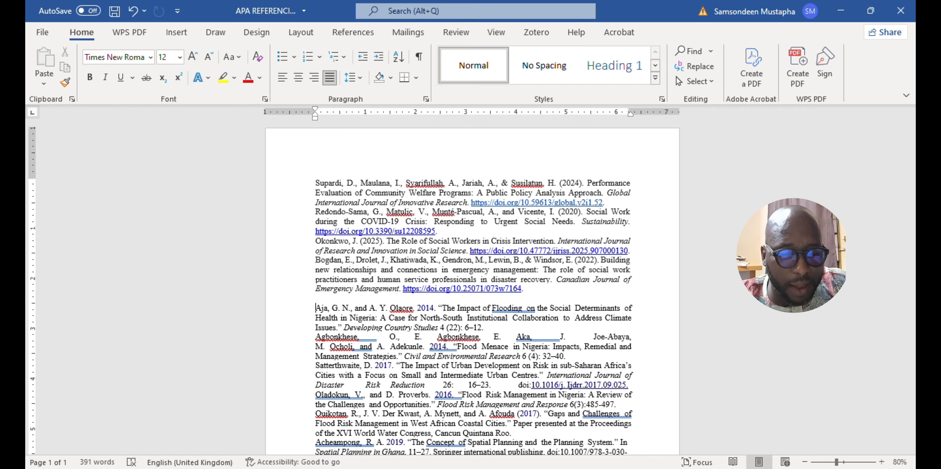
pyautogui.press('Delete')
# Re-enter the paragraph break after the fifth reference, ending in Developing Country Studies 4 (22): 6–12, without a blank line
pyautogui.press('Down')
pyautogui.press('Down')
pyautogui.press('End')
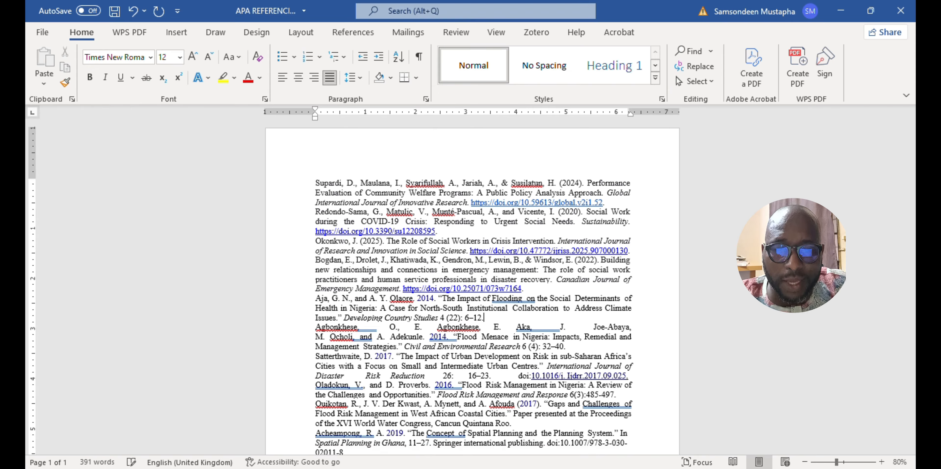
pyautogui.press('Return')
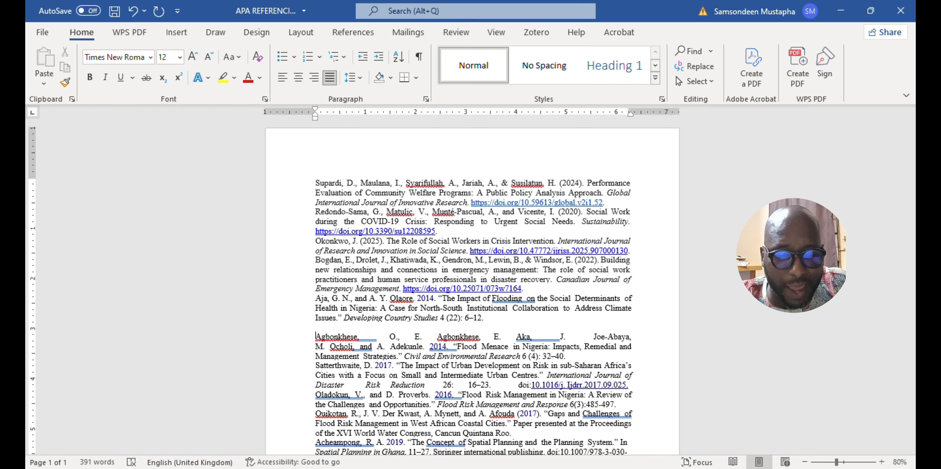
pyautogui.press('Delete')
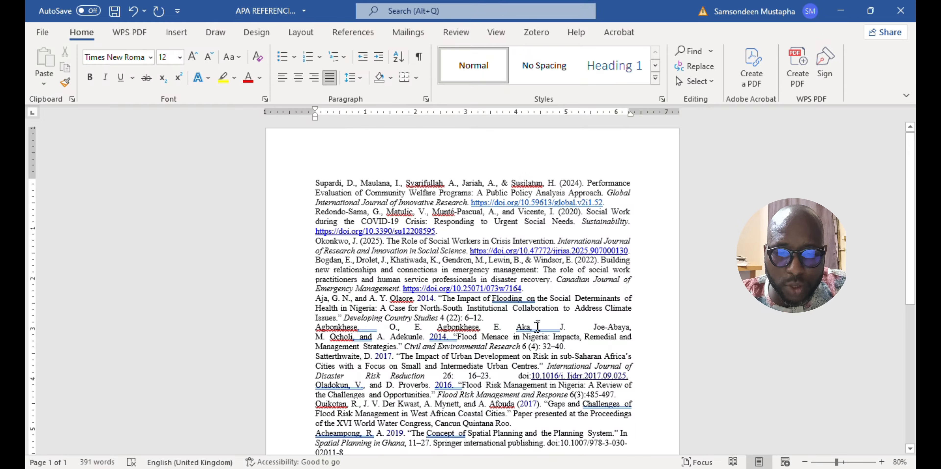
# Re-enter the paragraph break after the sixth reference, "Flood Menace in Nigeria", without leaving a blank line
pyautogui.scroll(-1, 372, 320)
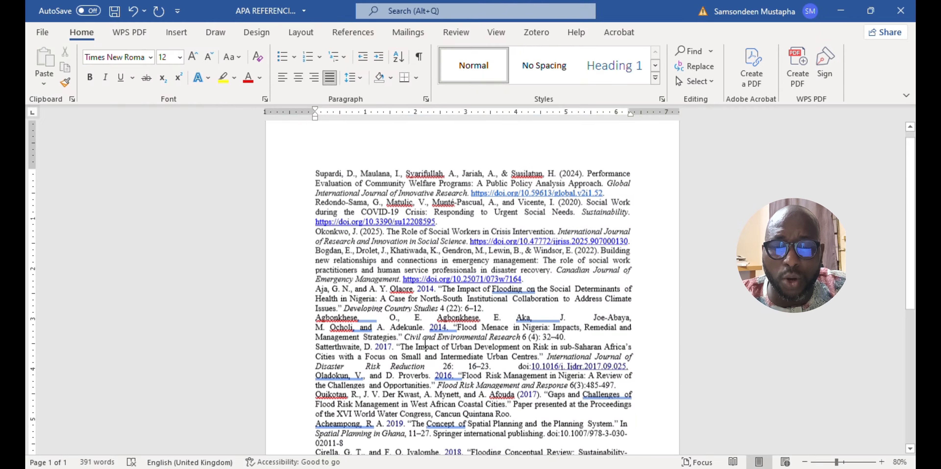
pyautogui.click(632, 317)
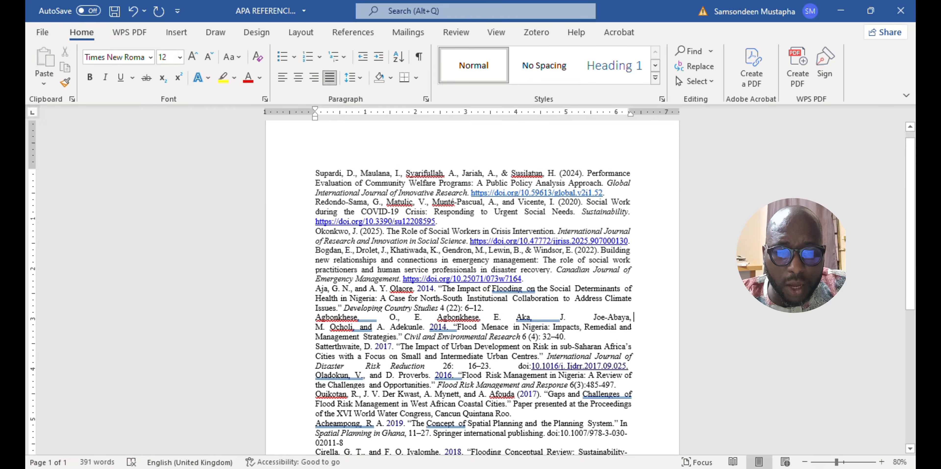
pyautogui.press('Down')
pyautogui.press('Down')
pyautogui.press('Return')
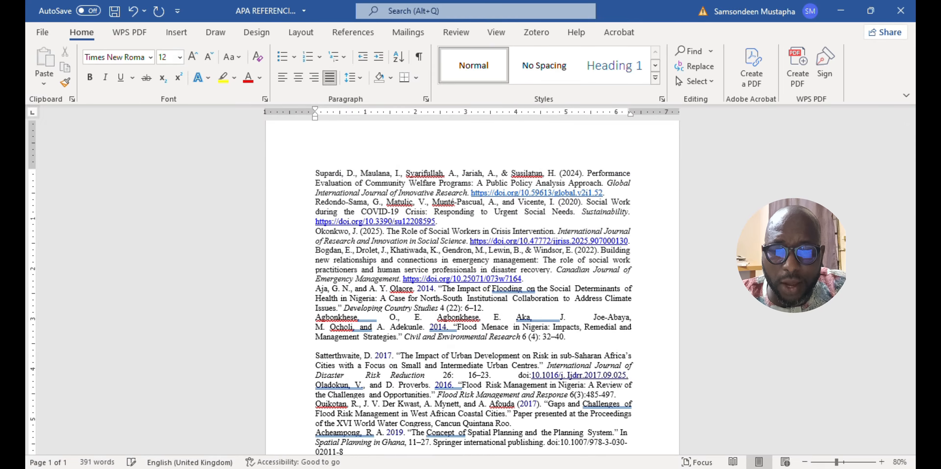
pyautogui.press('Delete')
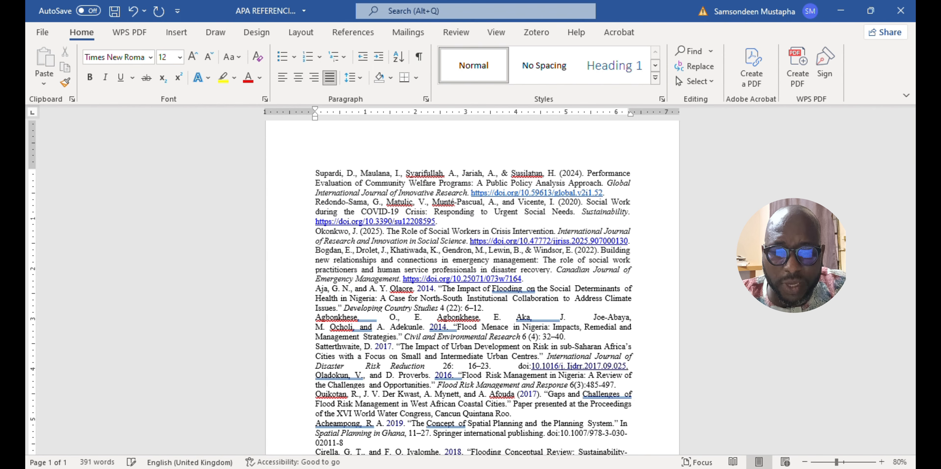
# Re-enter the paragraph break after the seventh reference, on urban development and risk in sub-Saharan Africa's cities, without a blank line
pyautogui.press('Down')
pyautogui.press('Down')
pyautogui.press('Down')
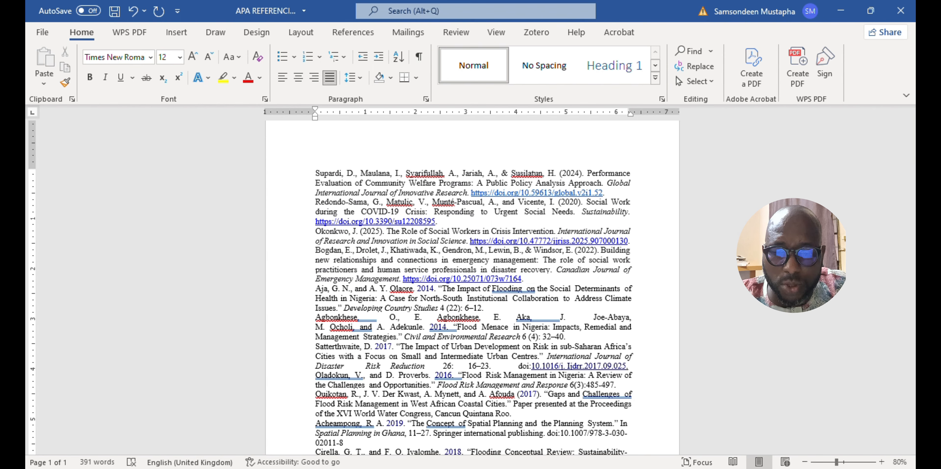
pyautogui.press('Return')
pyautogui.press('BackSpace')
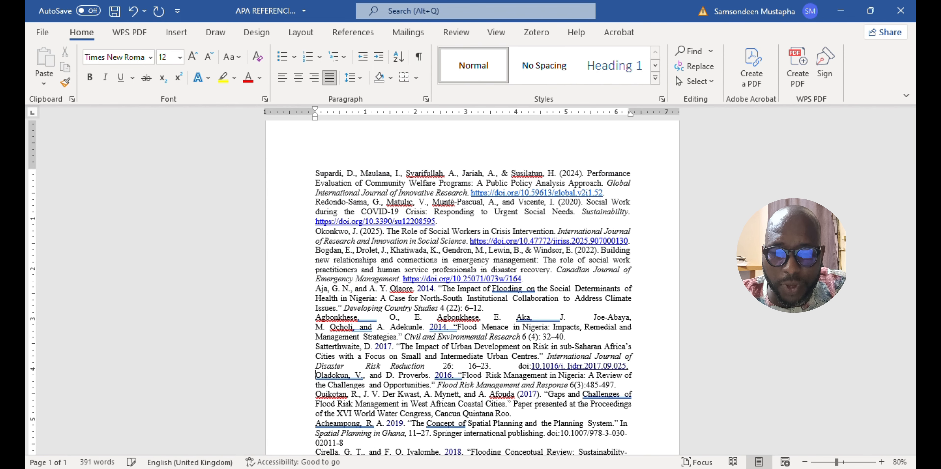
# Re-enter the paragraph breaks after the eighth and ninth references, ending in 6(3):485-497 and Cancun Quintana Roo, without leaving blank lines
pyautogui.press('Down')
pyautogui.press('Left')
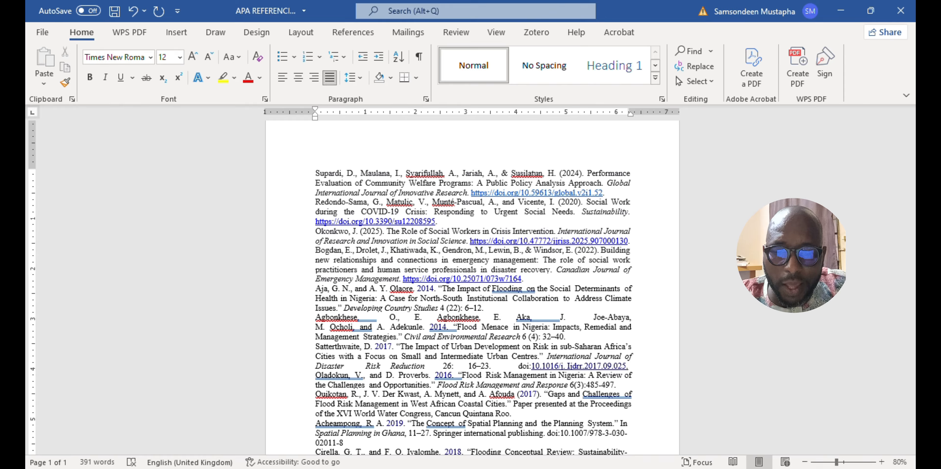
pyautogui.press('Return')
pyautogui.press('BackSpace')
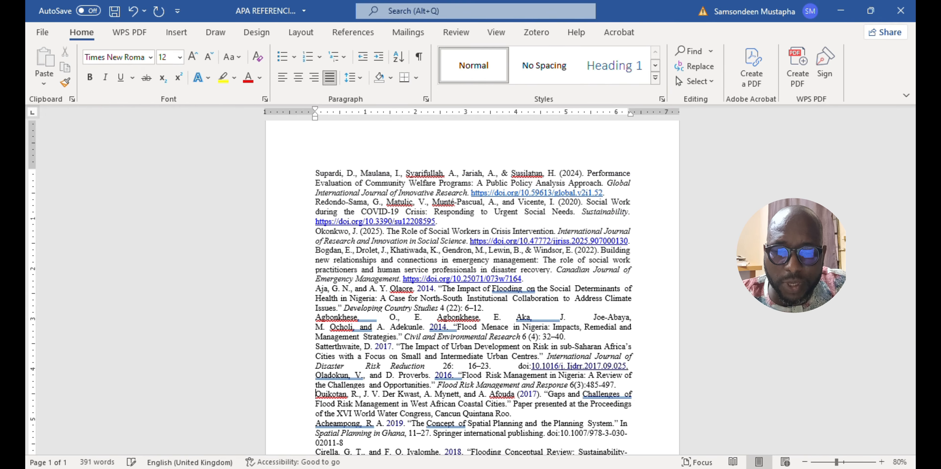
pyautogui.press('Return')
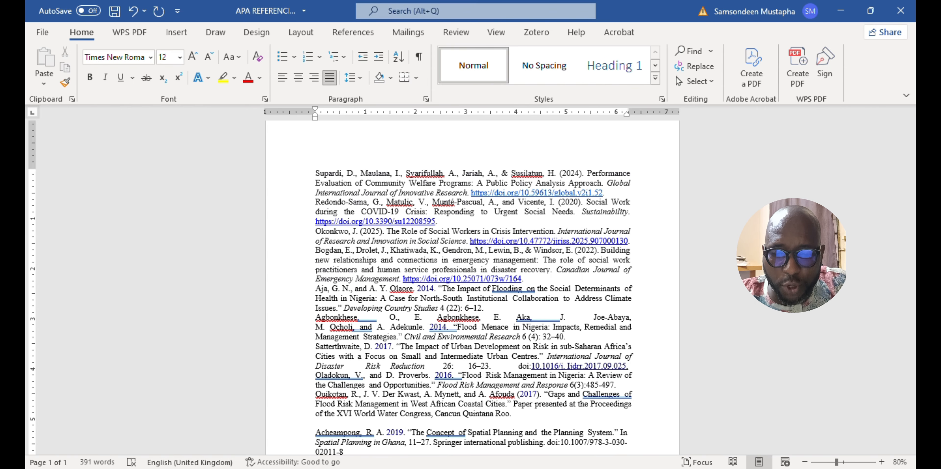
pyautogui.press('BackSpace')
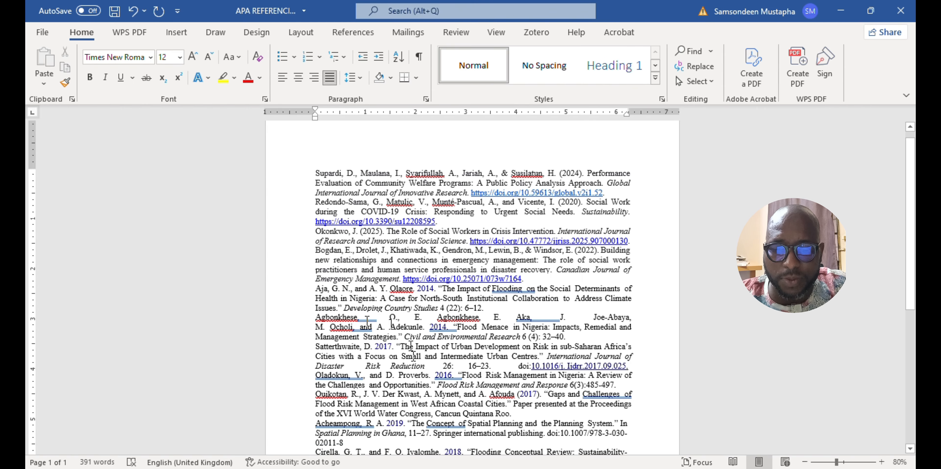
# Re-enter the paragraph breaks after the tenth and eleventh references, on spatial planning and flooding conceptual review, without leaving blank lines
pyautogui.scroll(-2, 389, 416)
pyautogui.scroll(-3, 389, 416)
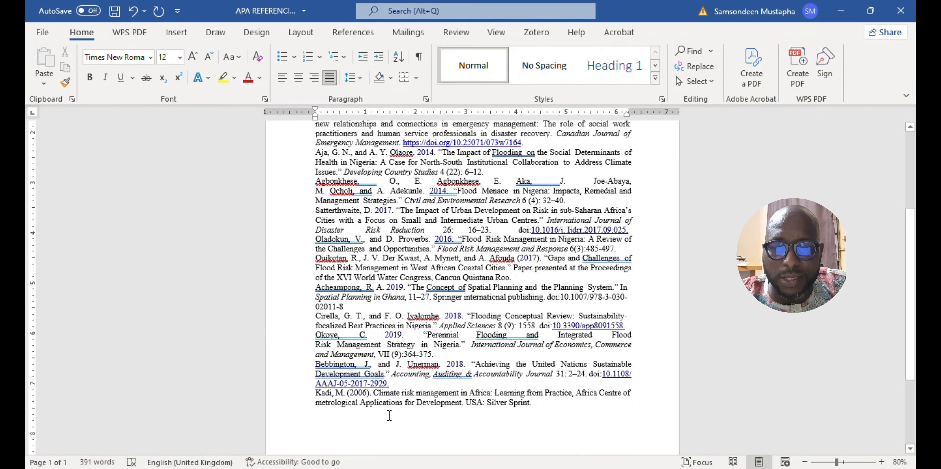
pyautogui.press('Return')
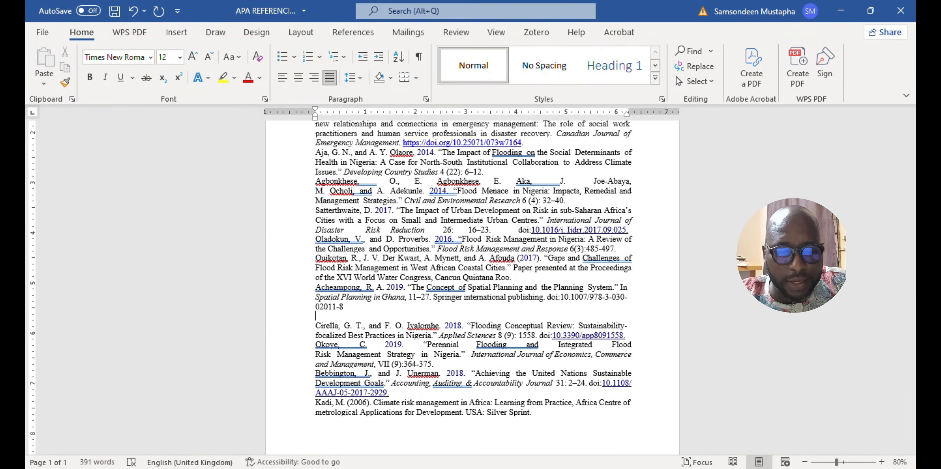
pyautogui.press('Delete')
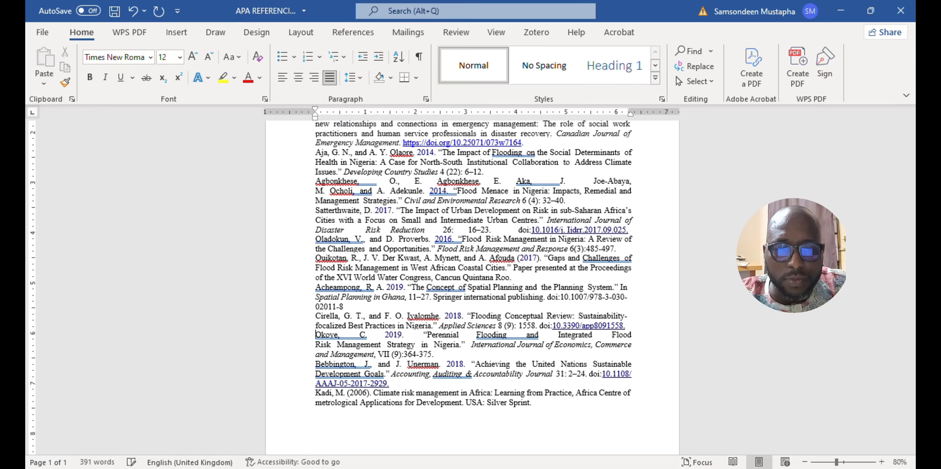
pyautogui.press('Return')
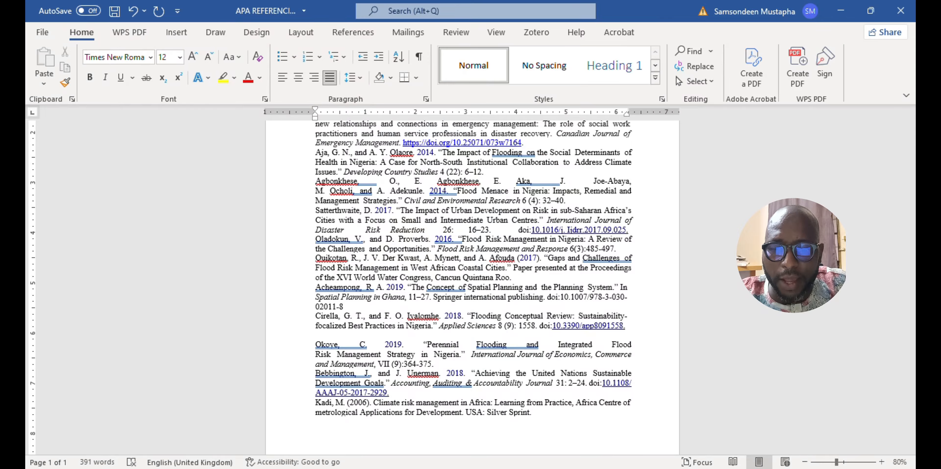
pyautogui.press('Delete')
# Re-enter the paragraph break after the twelfth reference, ending in VII (9):364-375, without leaving a blank line
pyautogui.press('Down')
pyautogui.press('Down')
pyautogui.press('End')
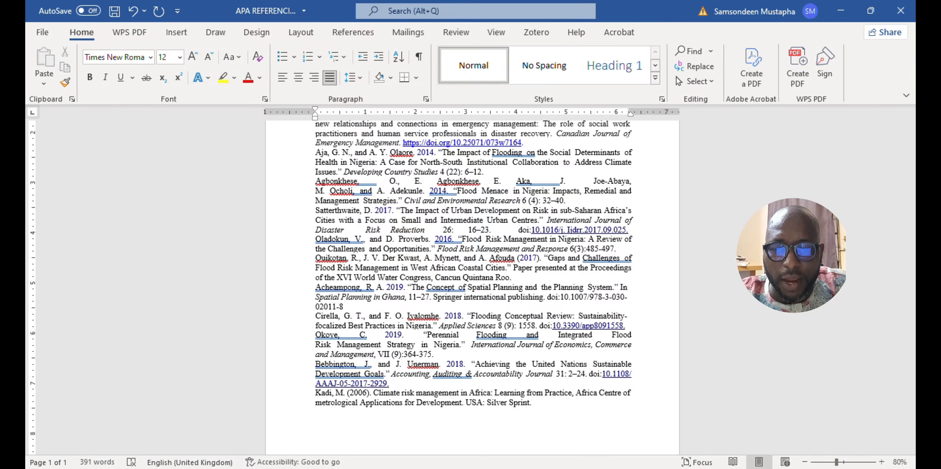
pyautogui.press('Return')
pyautogui.press('Delete')
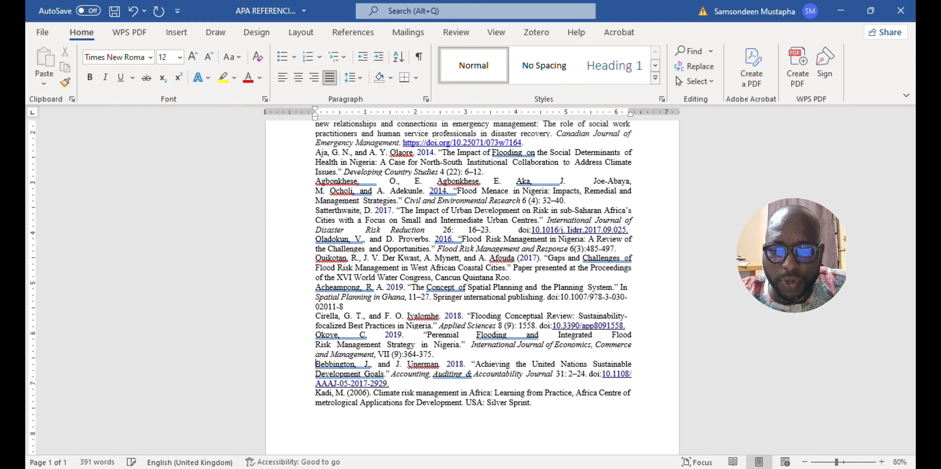
# Re-enter the paragraph break after the thirteenth reference, on achieving the United Nations Sustainable Development Goals, without leaving a blank line
pyautogui.press('Down')
pyautogui.press('Down')
pyautogui.press('End')
pyautogui.press('Return')
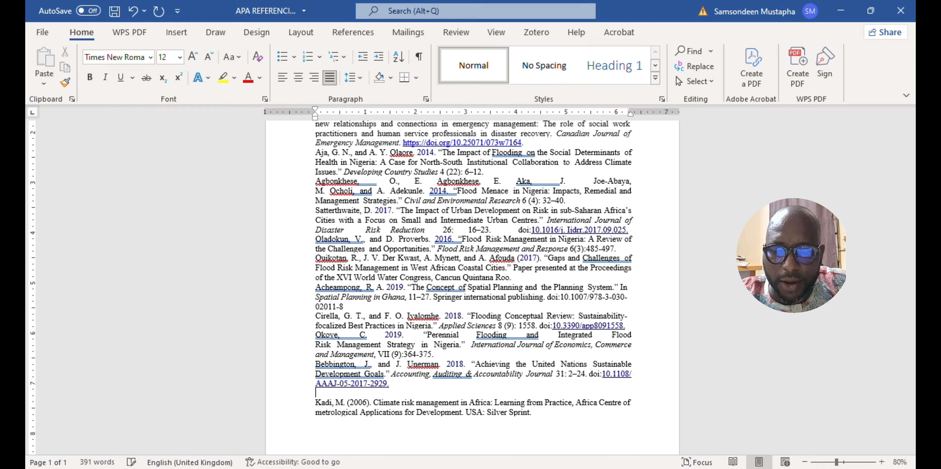
pyautogui.press('Delete')
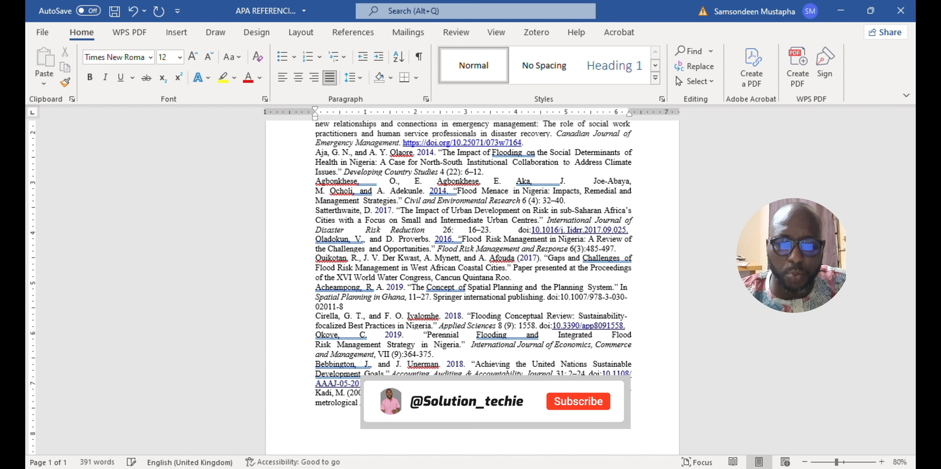
pyautogui.click(315, 411)
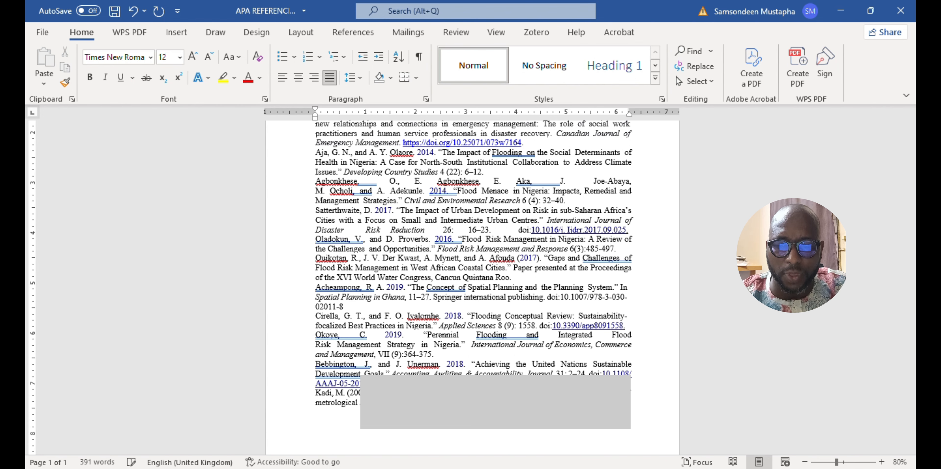
# Accept the grammar correction for the extra spacing after the first author's surname in the sixth reference, "Flood Menace in Nigeria"
pyautogui.scroll(3, 435, 271)
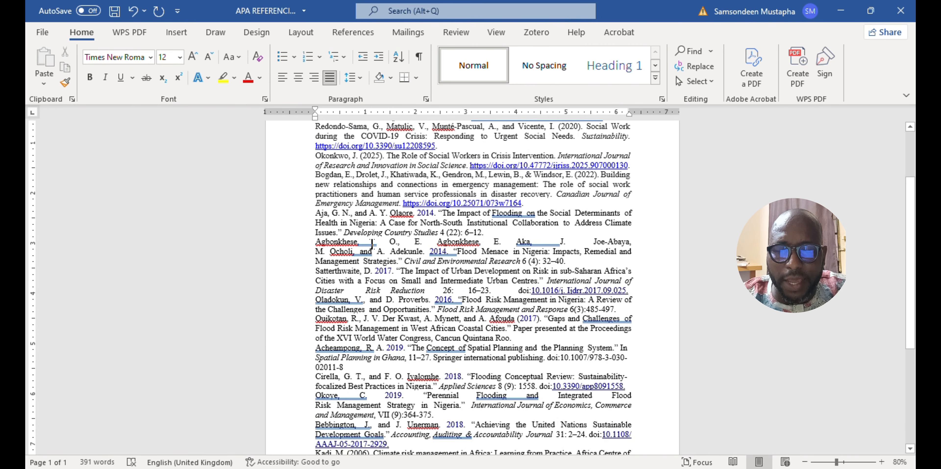
pyautogui.rightClick(369, 242)
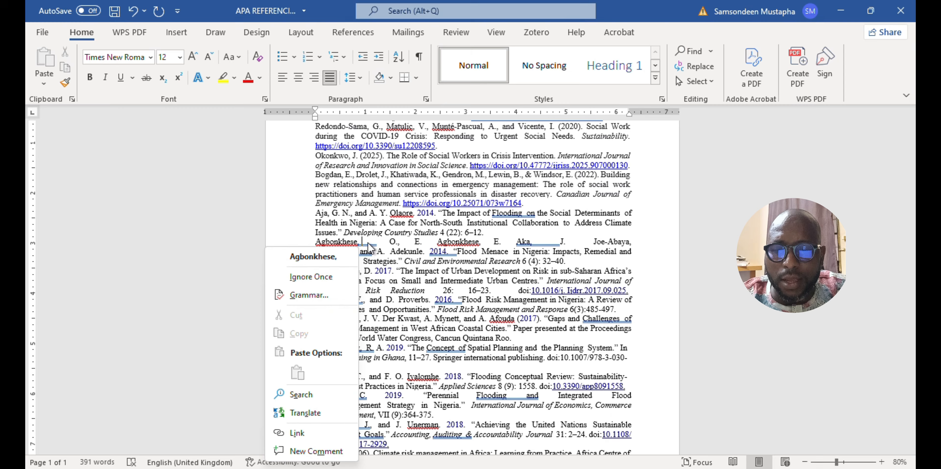
pyautogui.click(335, 252)
pyautogui.rightClick(382, 242)
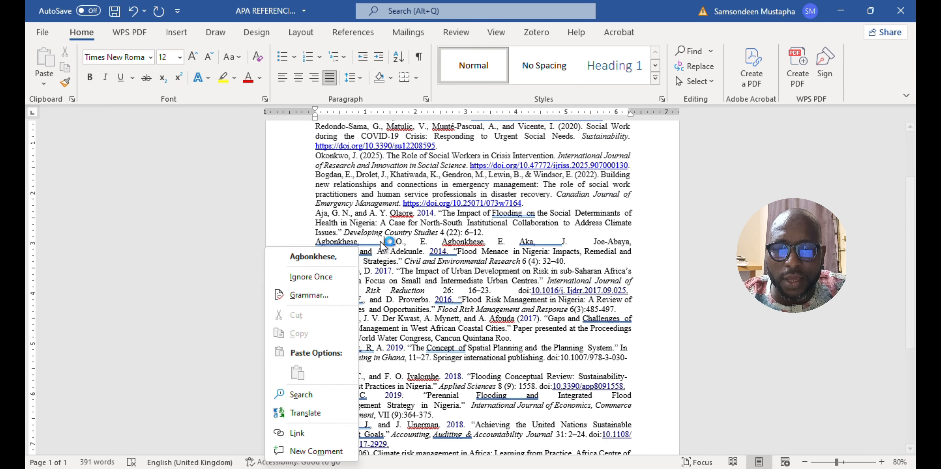
pyautogui.click(341, 256)
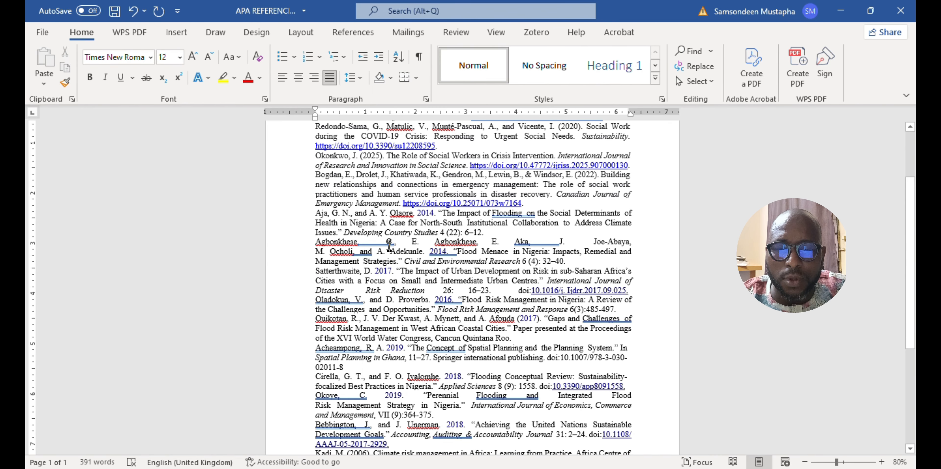
# Delete the surplus spaces before and after the first author's initial in the sixth reference
pyautogui.doubleClick(386, 243)
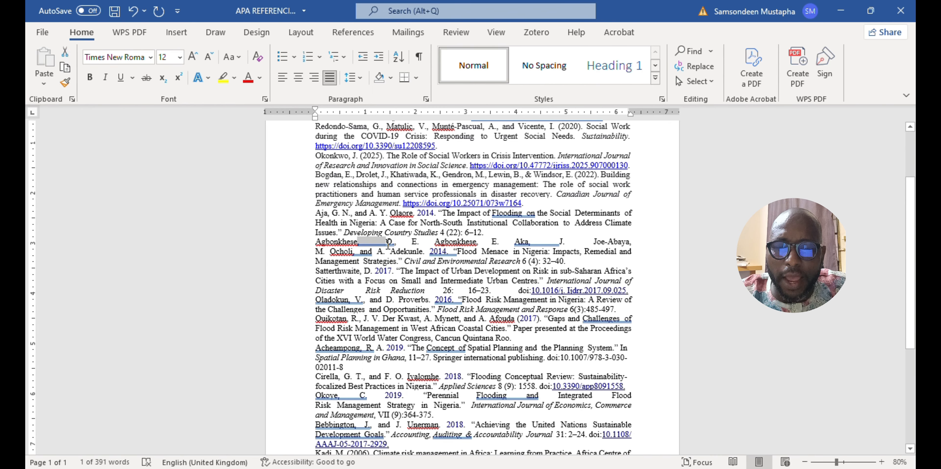
pyautogui.hotkey('shift', 'Right')
pyautogui.hotkey('shift', 'Right')
pyautogui.hotkey('shift', 'Left')
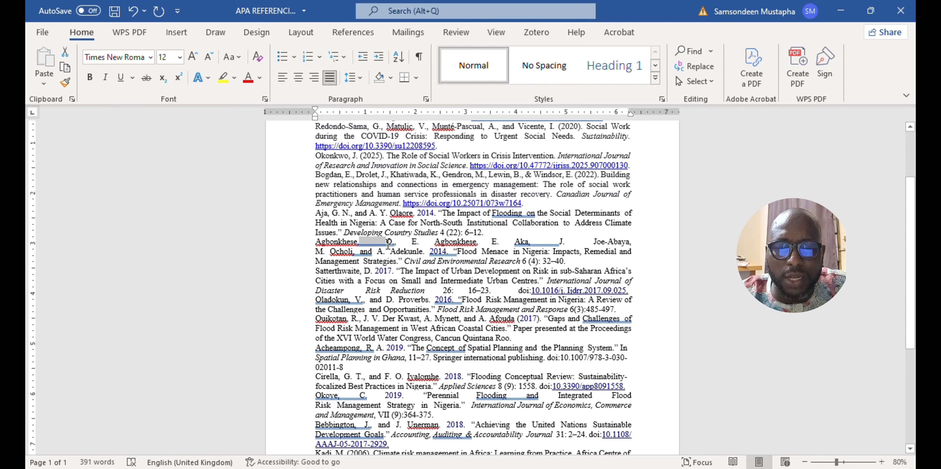
pyautogui.press('Delete')
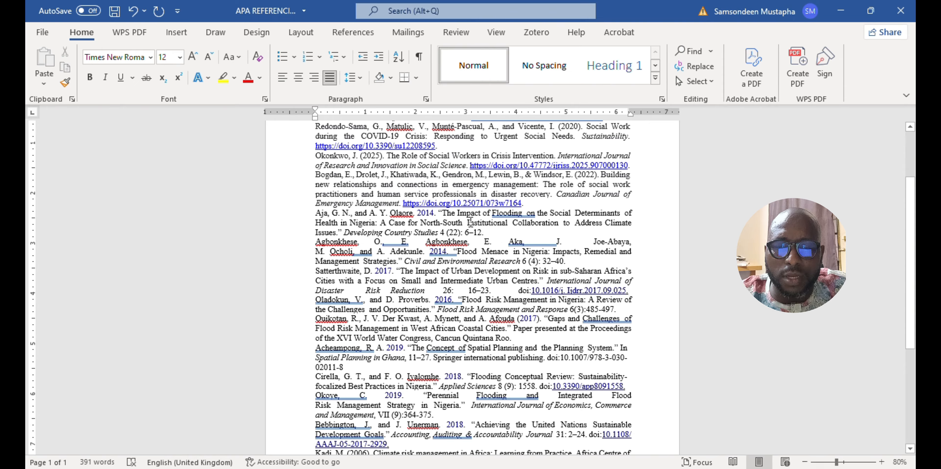
pyautogui.hotkey('ctrl', 'shift', 'Right')
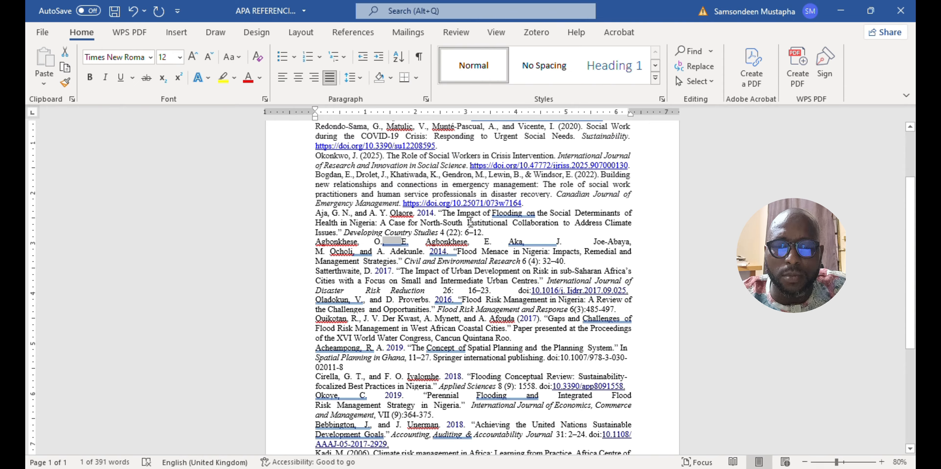
pyautogui.hotkey('shift', 'Right')
pyautogui.press('Delete')
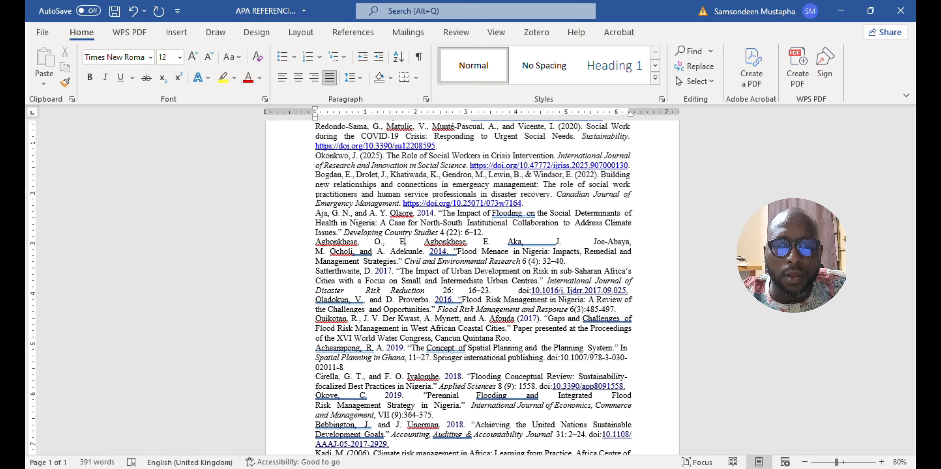
# Accept the grammar corrections for extra spaces around the third author's name and after the year 2014 in the sixth reference
pyautogui.rightClick(530, 241)
pyautogui.click(457, 310)
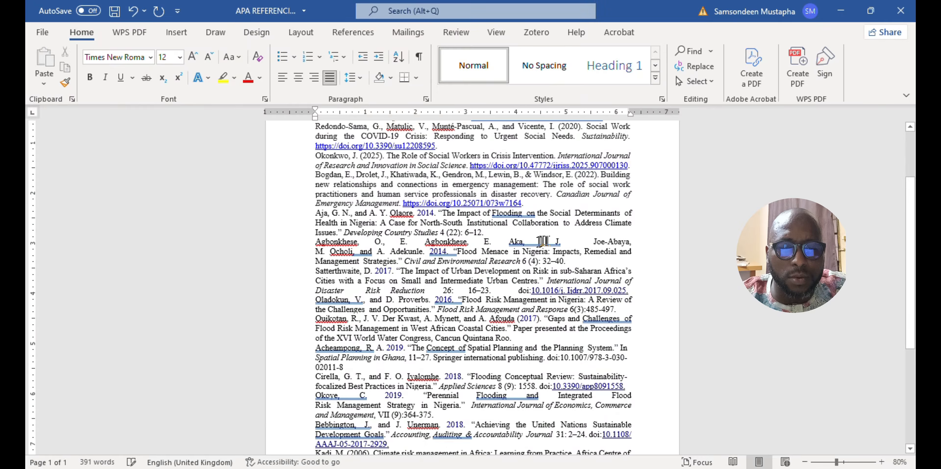
pyautogui.rightClick(550, 243)
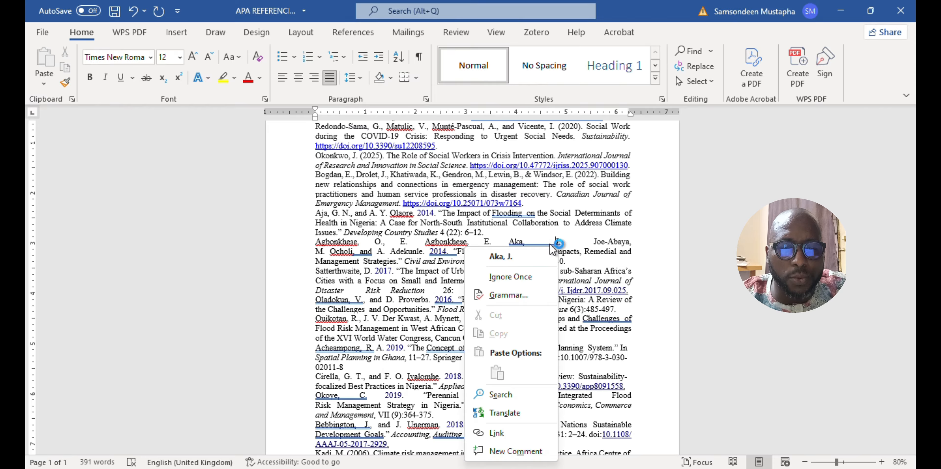
pyautogui.click(531, 252)
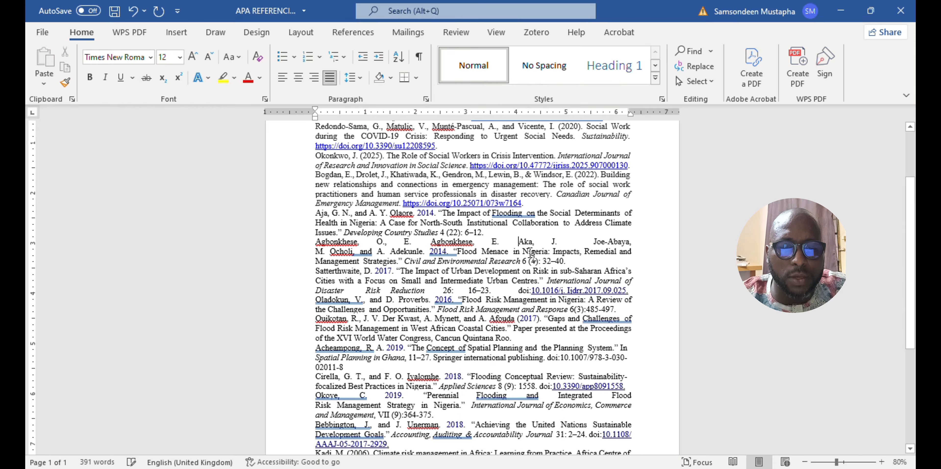
pyautogui.rightClick(447, 252)
pyautogui.click(391, 40)
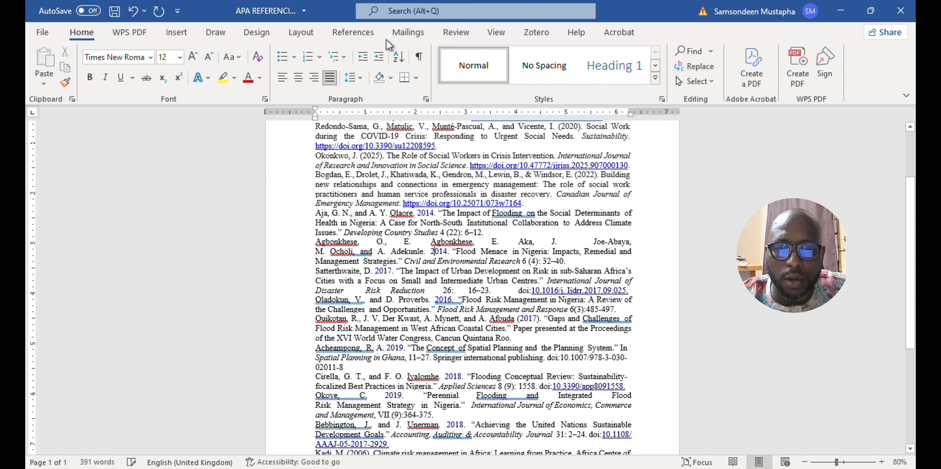
pyautogui.rightClick(367, 260)
pyautogui.click(366, 252)
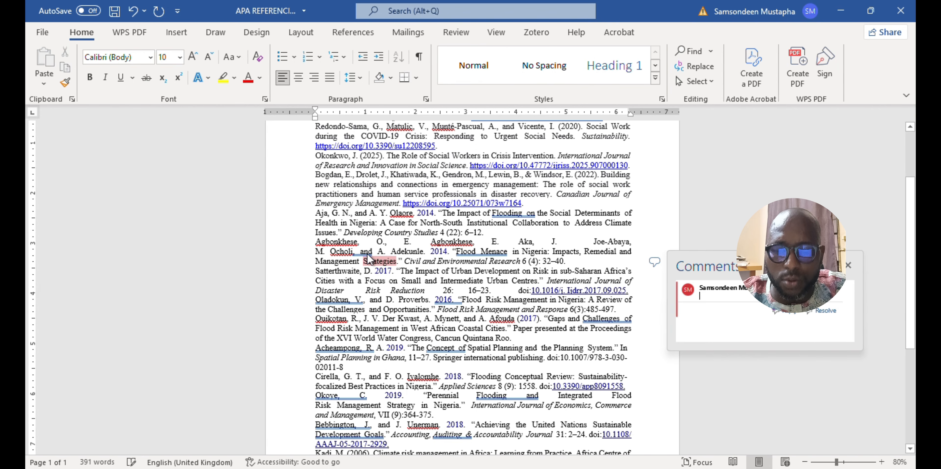
pyautogui.hotkey('ctrl', 'z')
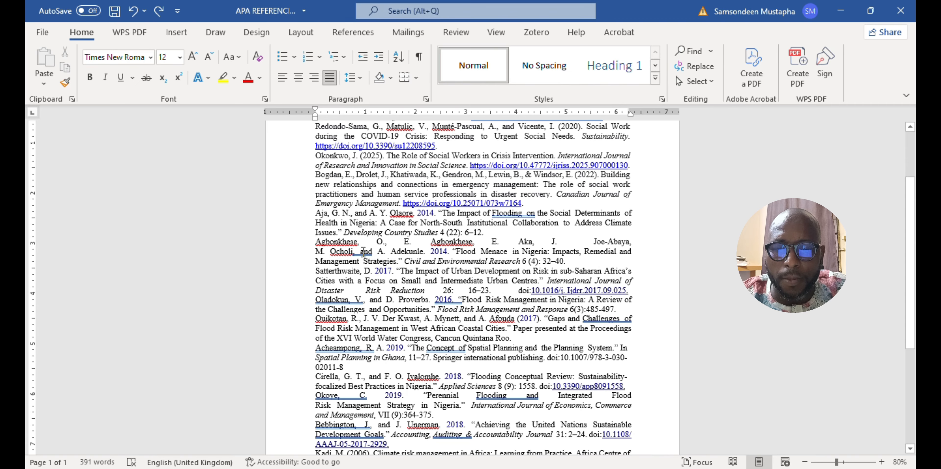
# Accept the grammar corrections for extra spaces around "and" before the last author and within "Flood Menace in" in the sixth reference
pyautogui.rightClick(363, 251)
pyautogui.click(318, 37)
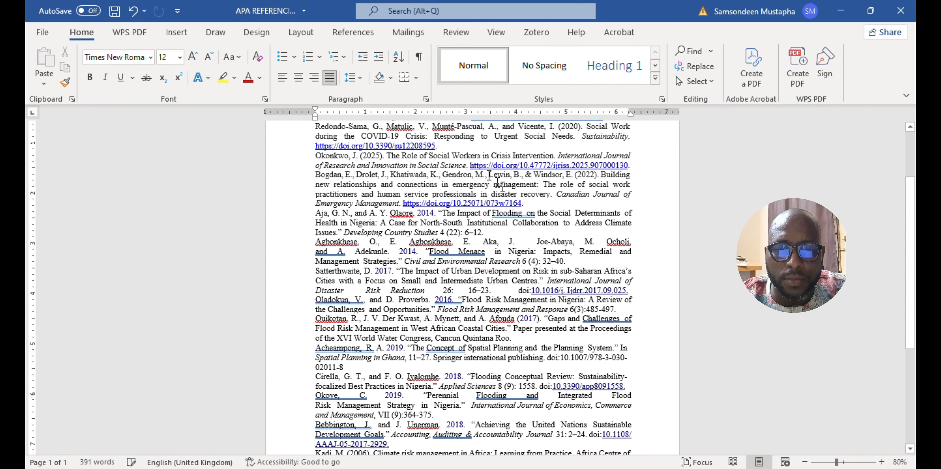
pyautogui.rightClick(454, 252)
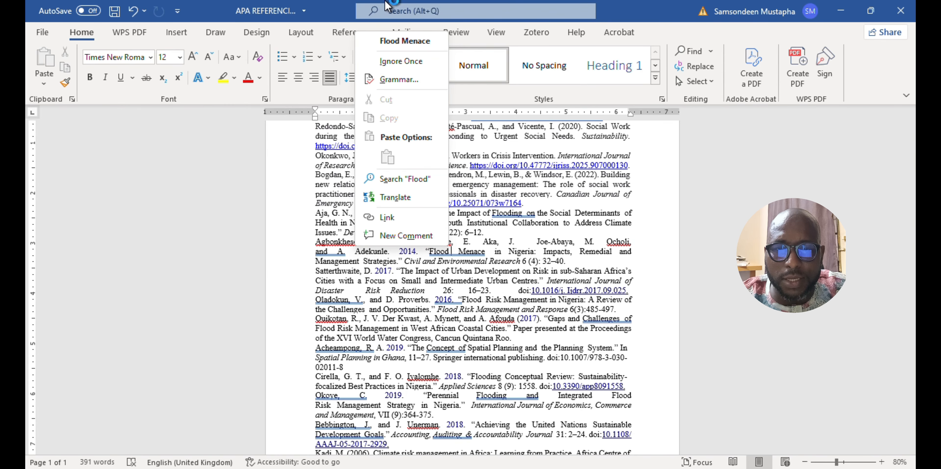
pyautogui.click(393, 35)
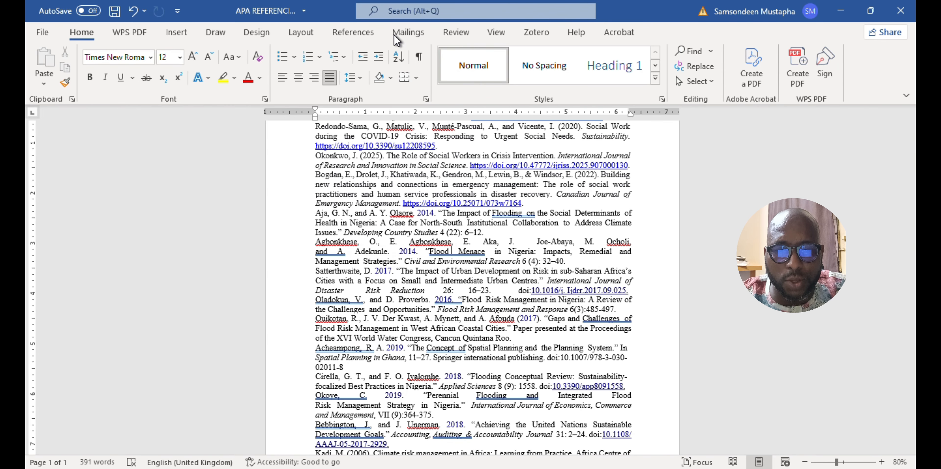
pyautogui.rightClick(330, 251)
pyautogui.click(284, 37)
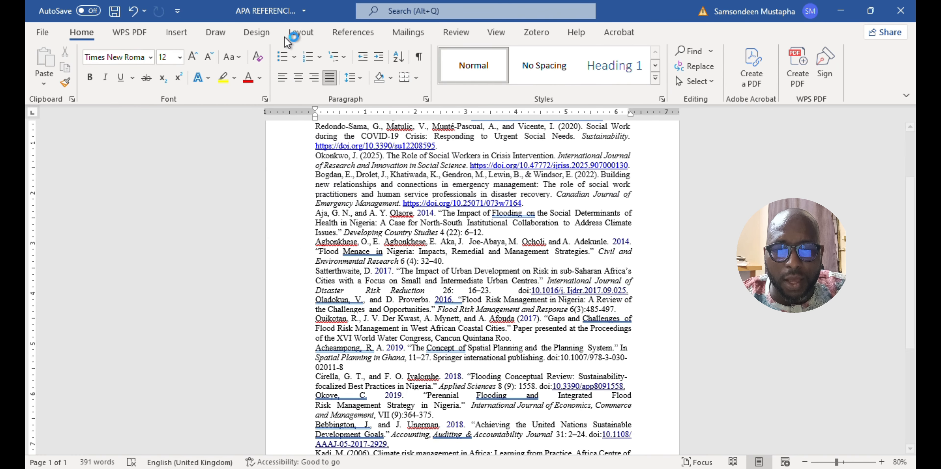
pyautogui.rightClick(373, 252)
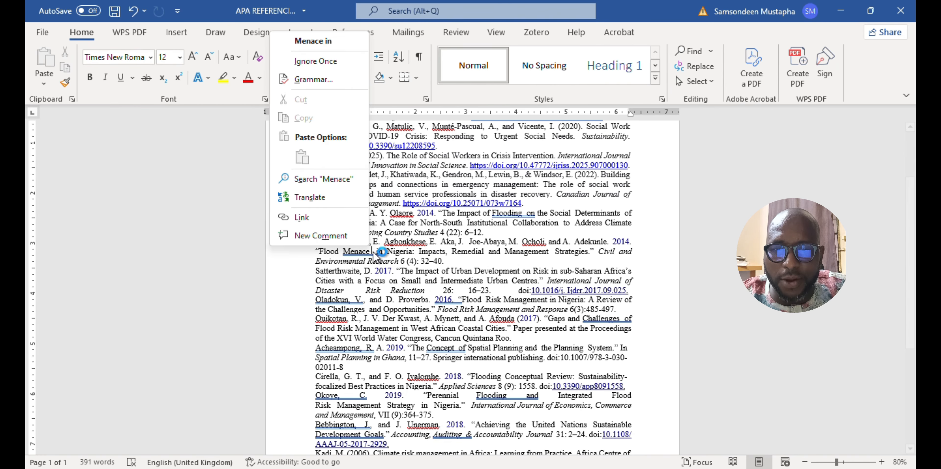
pyautogui.click(330, 42)
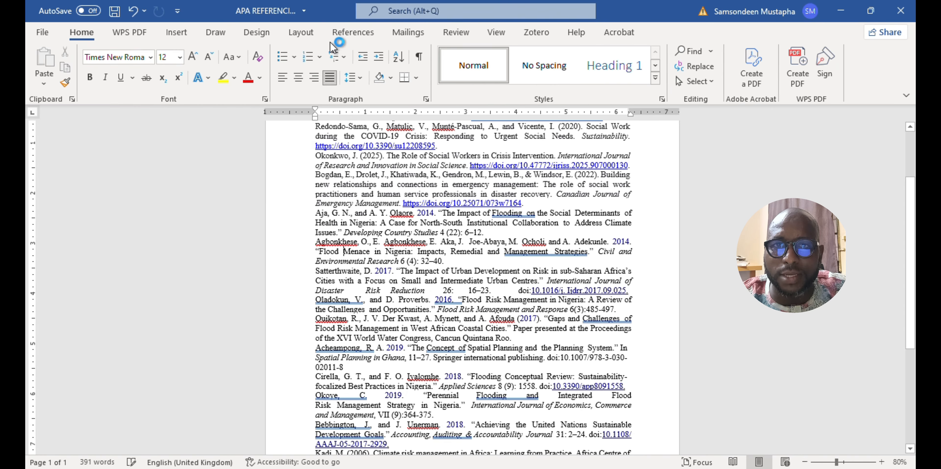
# Accept the grammar corrections for extra spaces around the first author, "and", the year 2016 and "Flood Risk" in the eighth reference
pyautogui.rightClick(346, 297)
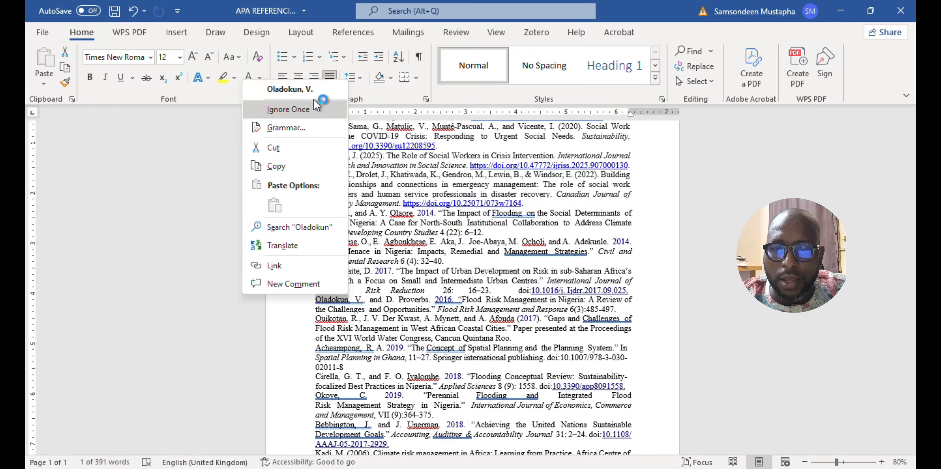
pyautogui.click(313, 93)
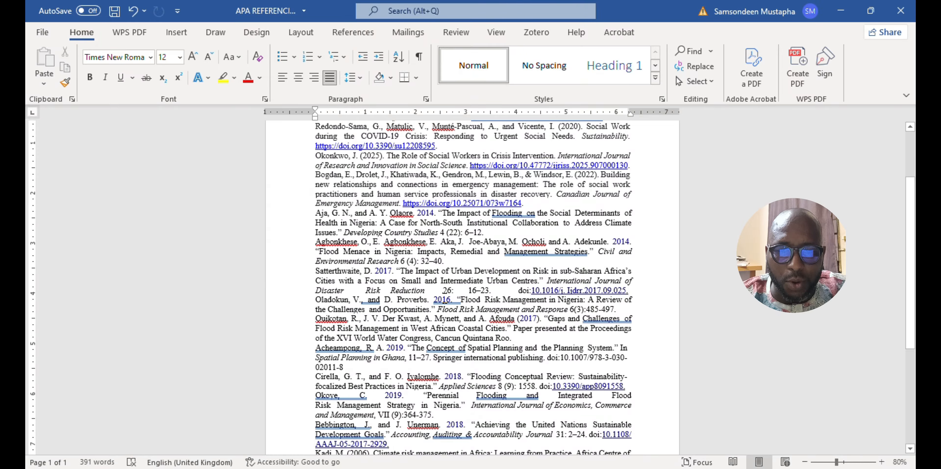
pyautogui.rightClick(445, 298)
pyautogui.click(408, 86)
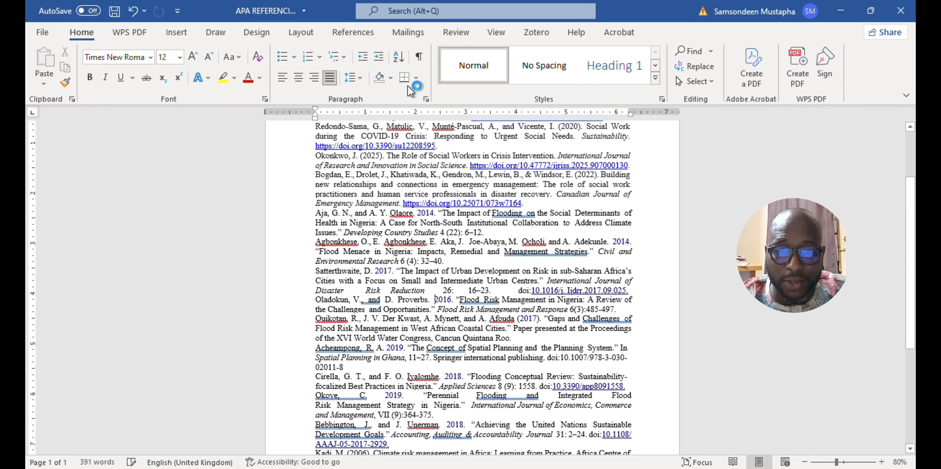
pyautogui.rightClick(364, 300)
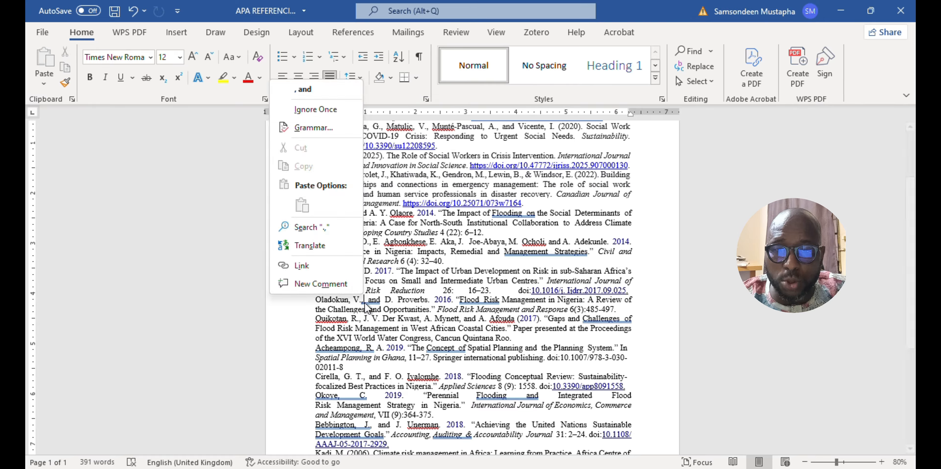
pyautogui.click(325, 92)
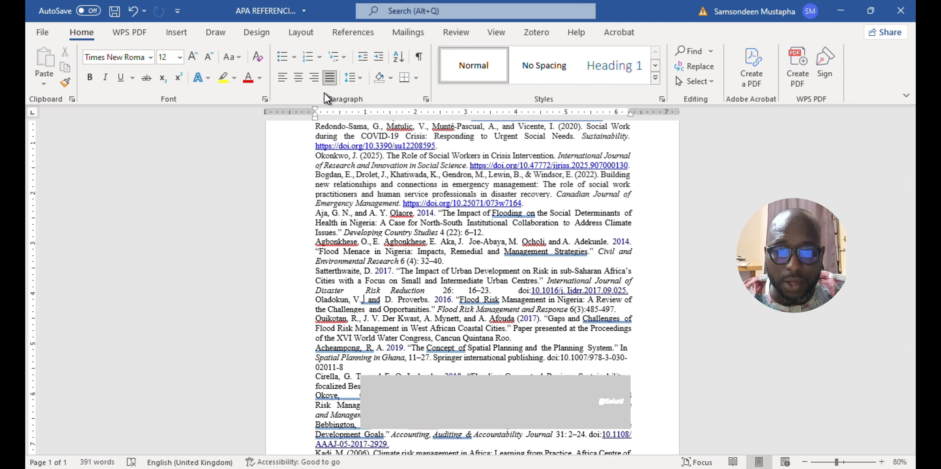
pyautogui.rightClick(476, 299)
pyautogui.click(440, 94)
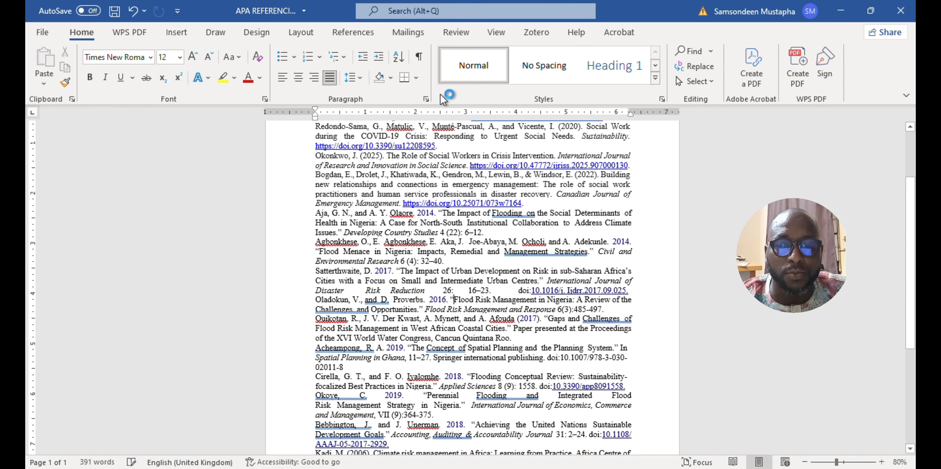
pyautogui.scroll(1, 445, 341)
pyautogui.scroll(-1, 445, 341)
pyautogui.scroll(1, 445, 341)
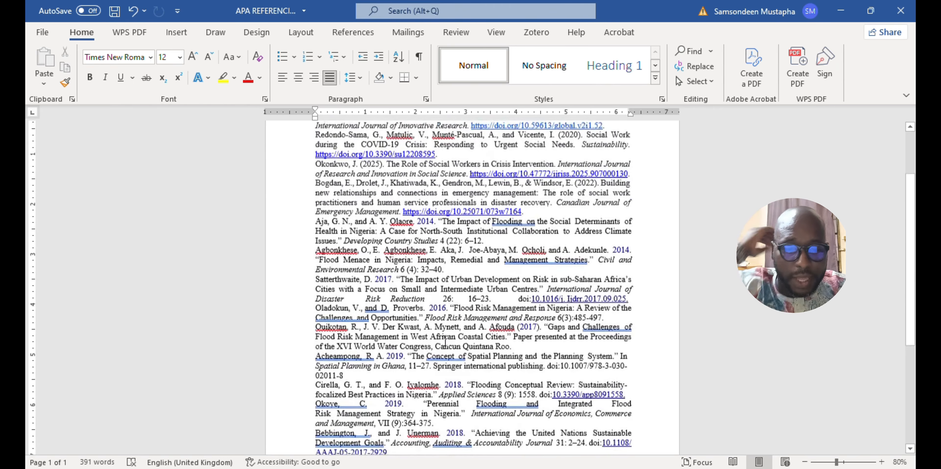
pyautogui.scroll(-2, 446, 341)
pyautogui.scroll(4, 445, 340)
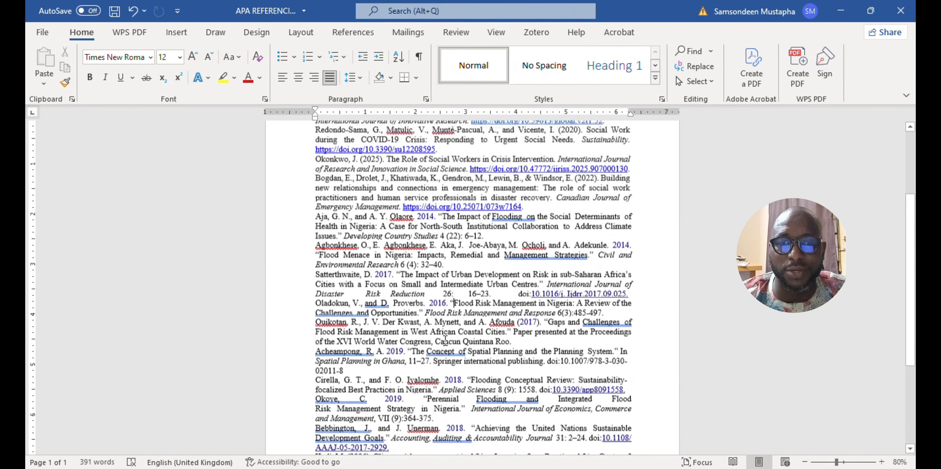
pyautogui.scroll(2, 444, 341)
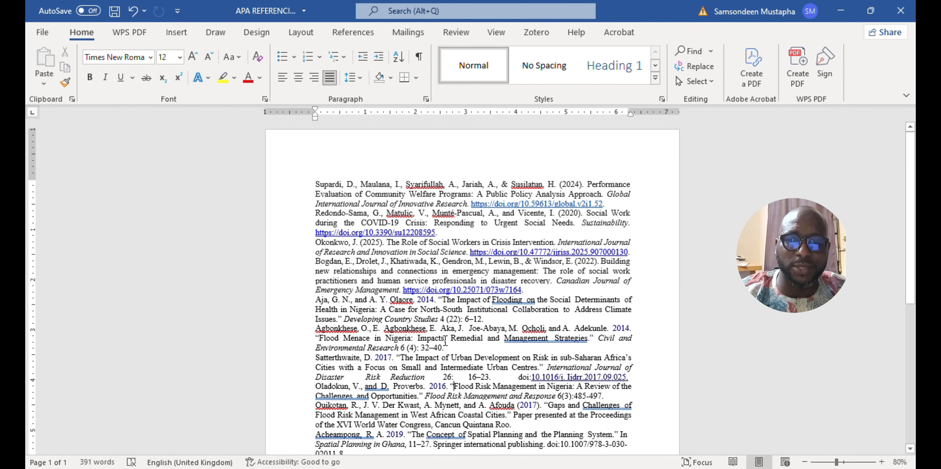
# Try a 0.5" hanging indent with double line spacing on all the references, and undo that formatting
pyautogui.hotkey('ctrl', 'a')
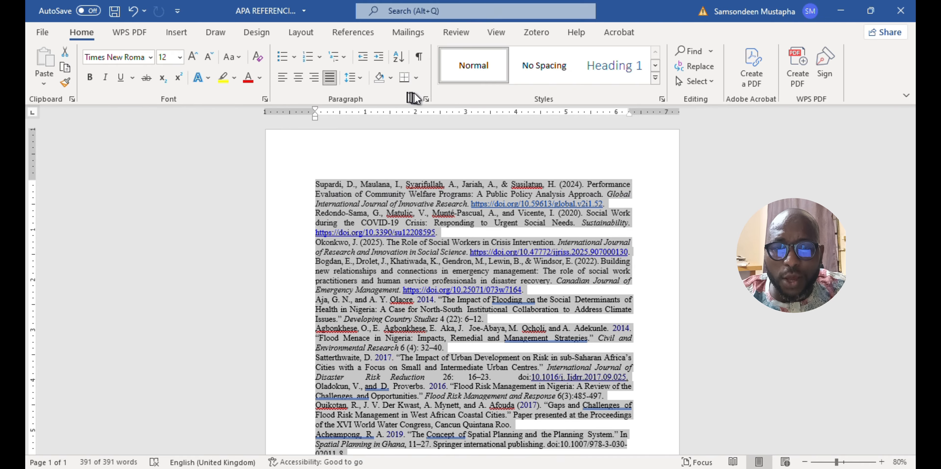
pyautogui.click(426, 99)
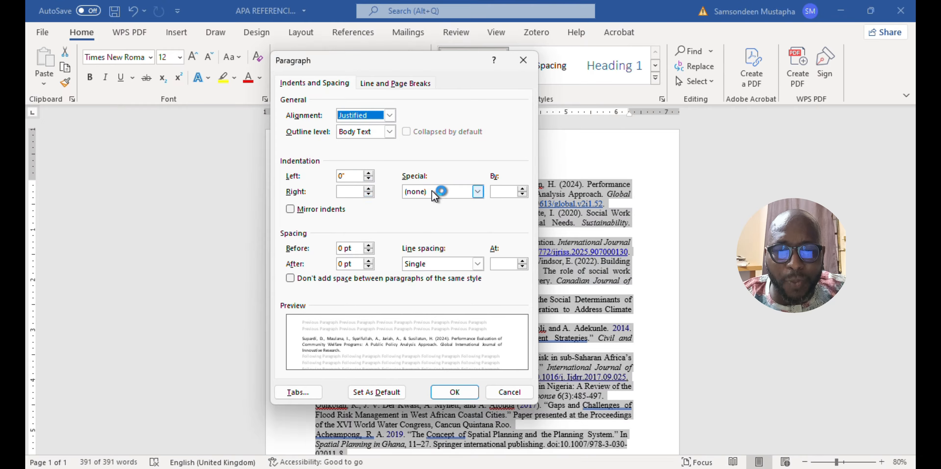
pyautogui.click(478, 191)
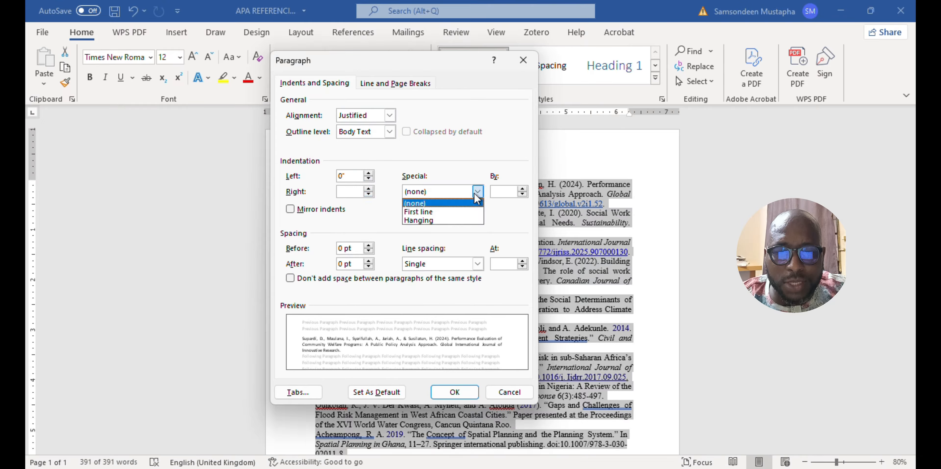
pyautogui.click(451, 221)
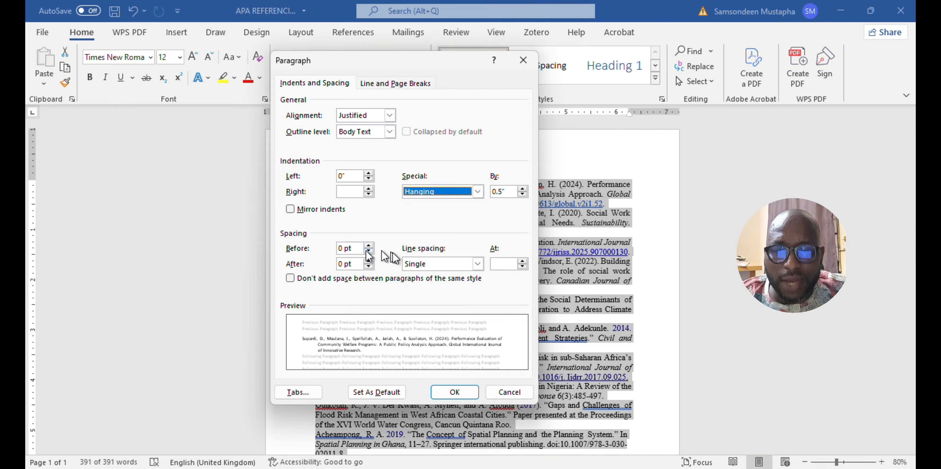
pyautogui.click(478, 263)
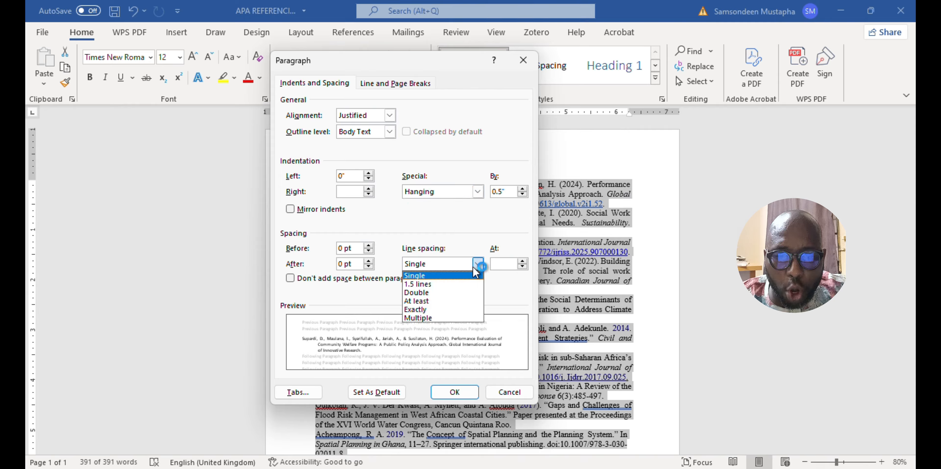
pyautogui.click(443, 293)
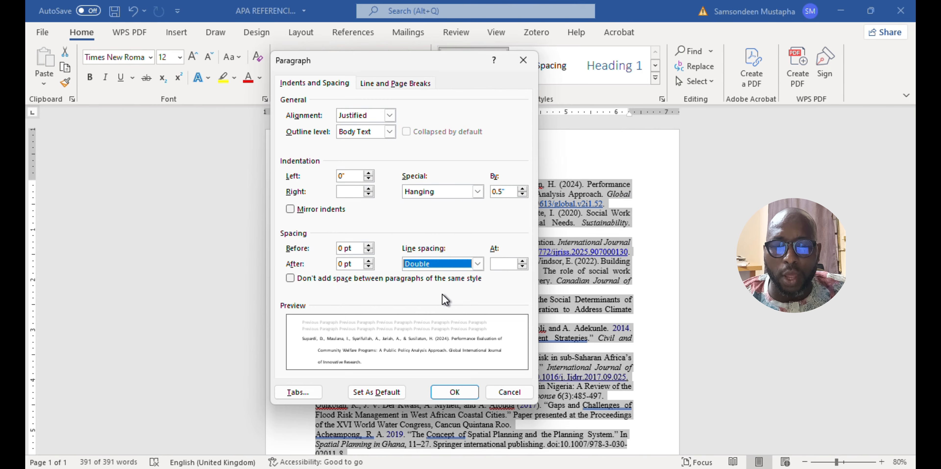
pyautogui.click(457, 390)
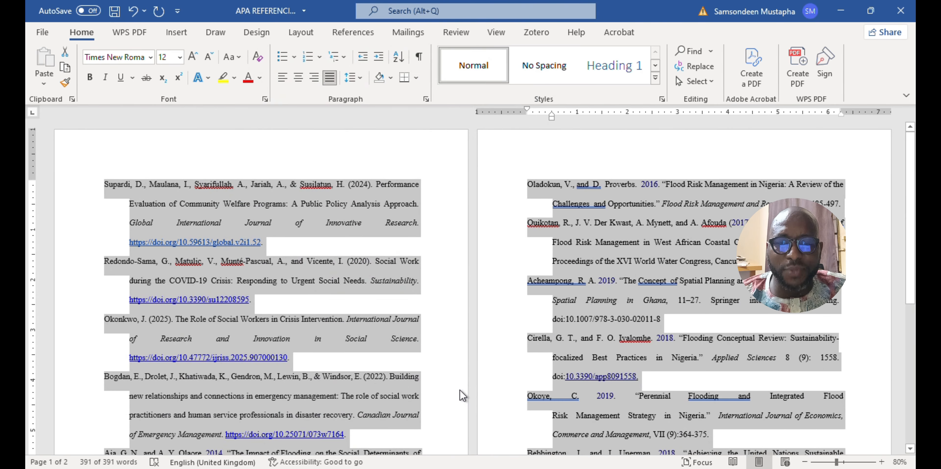
pyautogui.click(460, 390)
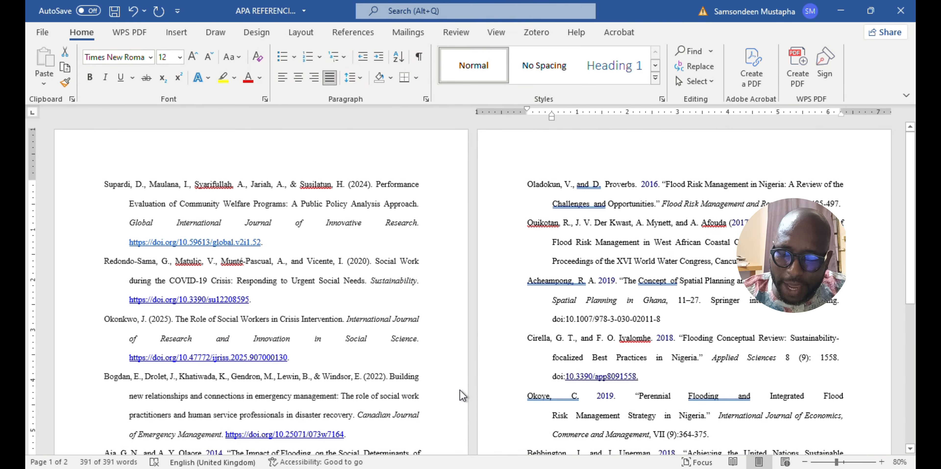
pyautogui.hotkey('ctrl', 'z')
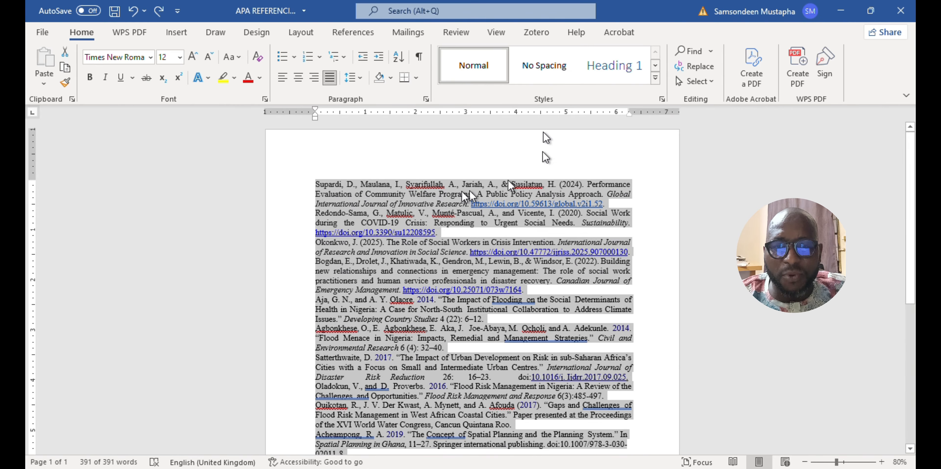
# Sort all the references by paragraph text in ascending order and give them a 0.5" hanging indent with double line spacing
pyautogui.click(398, 60)
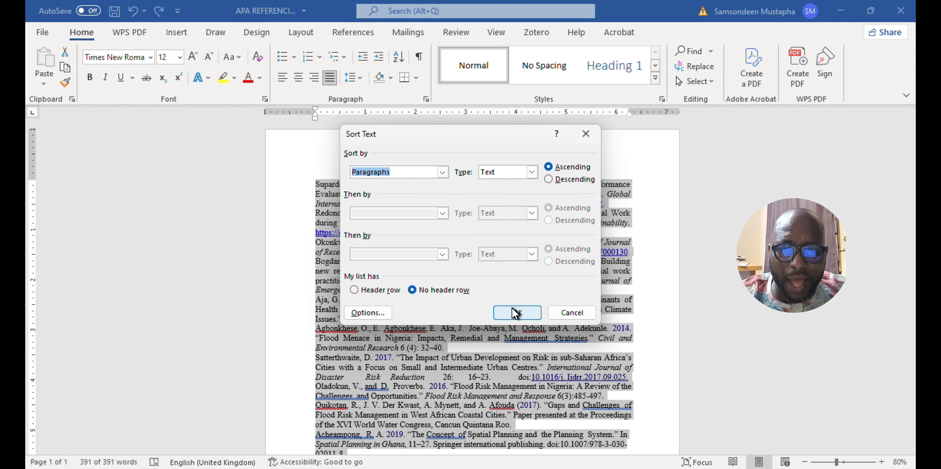
pyautogui.click(515, 313)
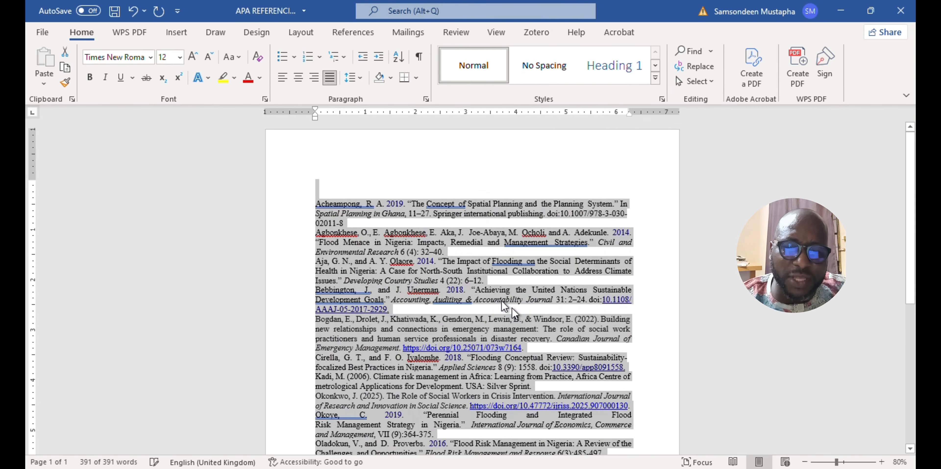
pyautogui.click(426, 98)
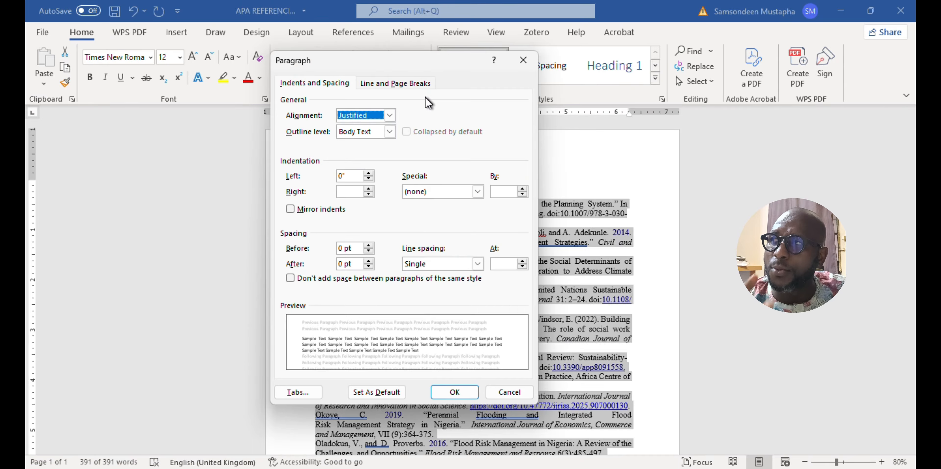
pyautogui.click(477, 192)
pyautogui.click(457, 220)
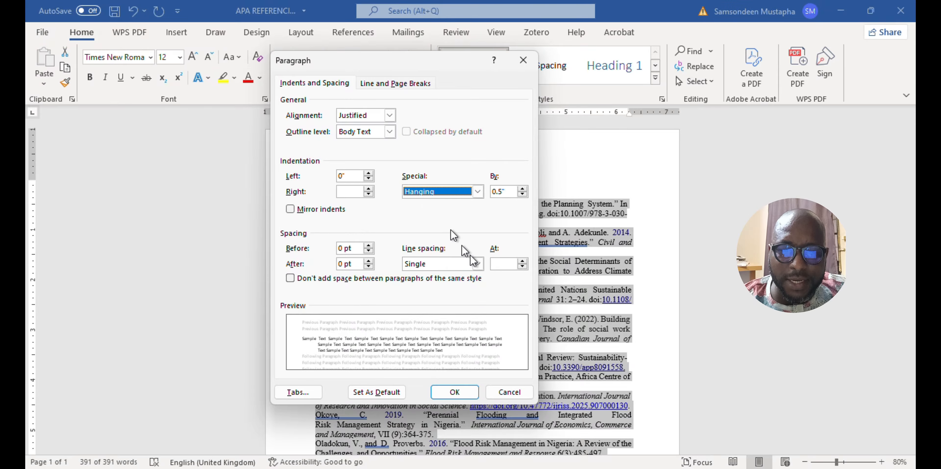
pyautogui.click(478, 264)
pyautogui.click(459, 293)
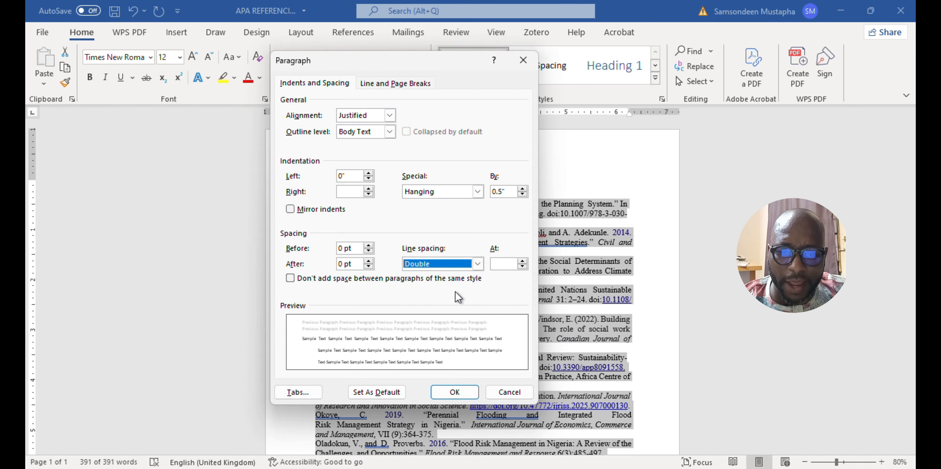
pyautogui.click(456, 392)
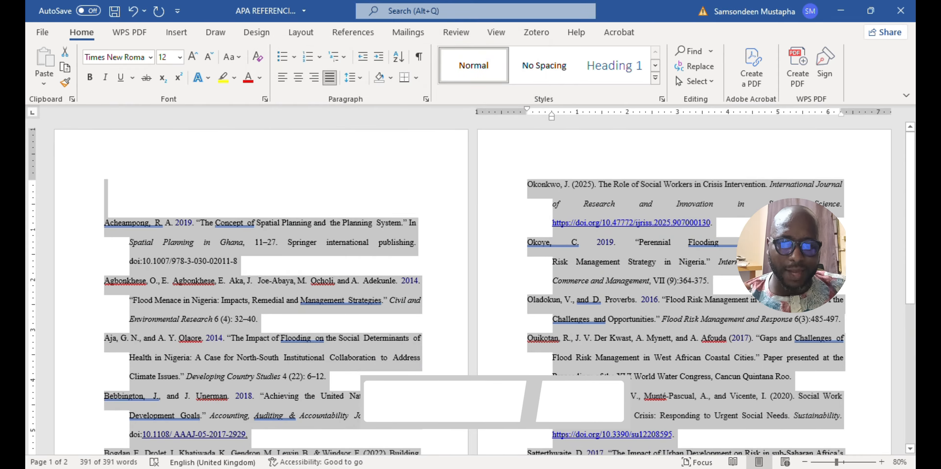
# Delete the two empty paragraphs above the first reference in the sorted list
pyautogui.click(199, 195)
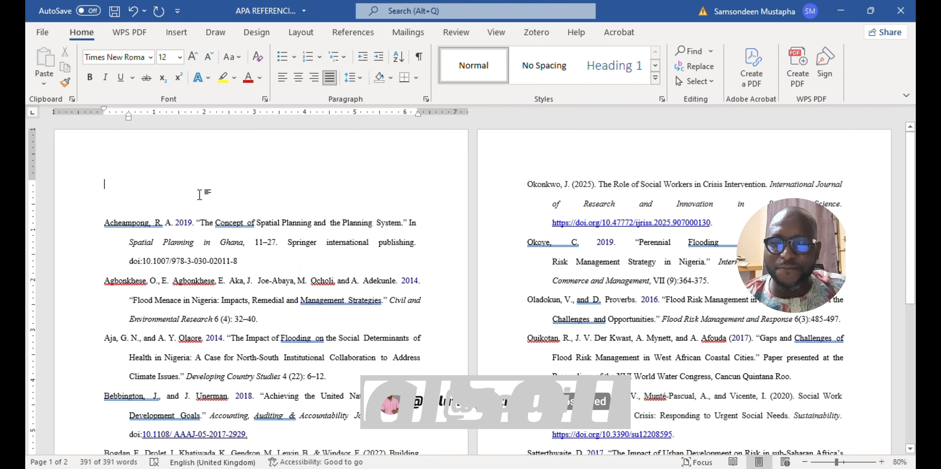
pyautogui.press('Delete')
pyautogui.press('Delete')
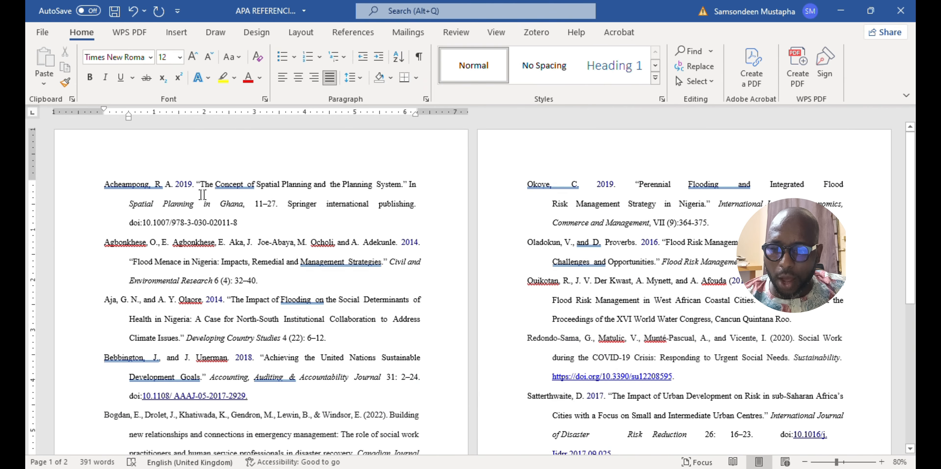
# Enclose the year 2019 in parentheses in the first reference, "The Concept of Spatial Planning and the Planning System"
pyautogui.scroll(-5, 200, 239)
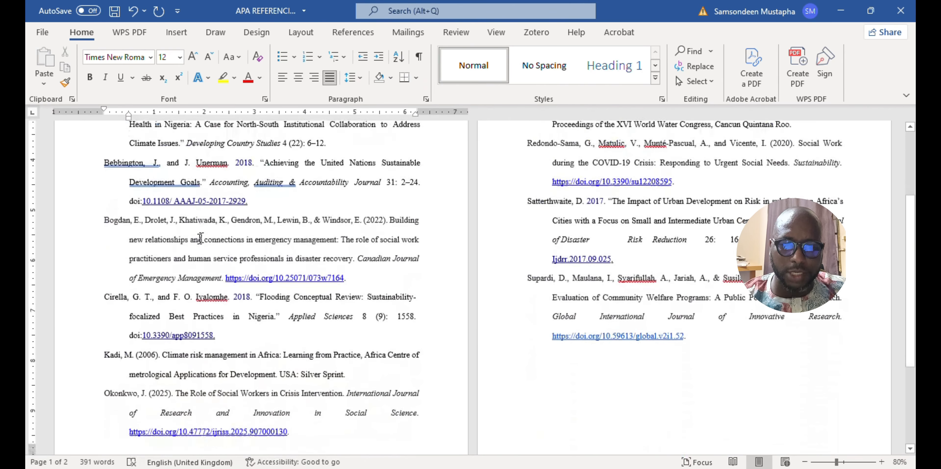
pyautogui.scroll(-3, 200, 239)
pyautogui.scroll(4, 201, 239)
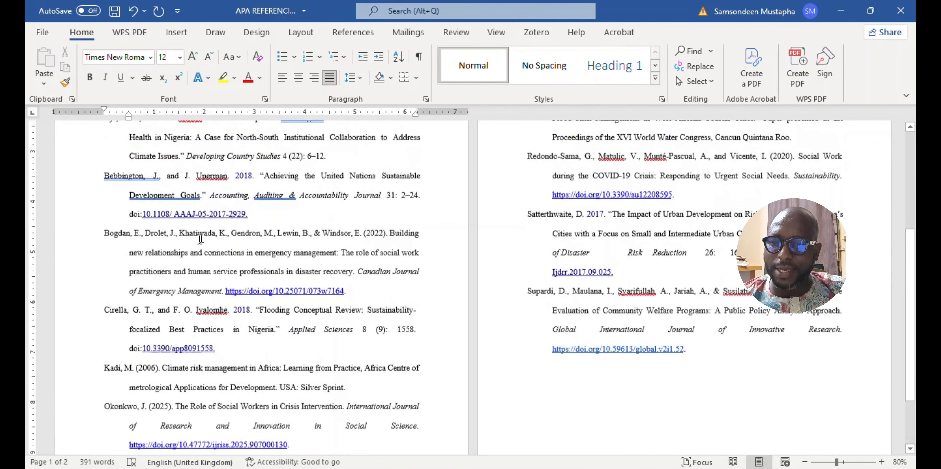
pyautogui.scroll(5, 201, 239)
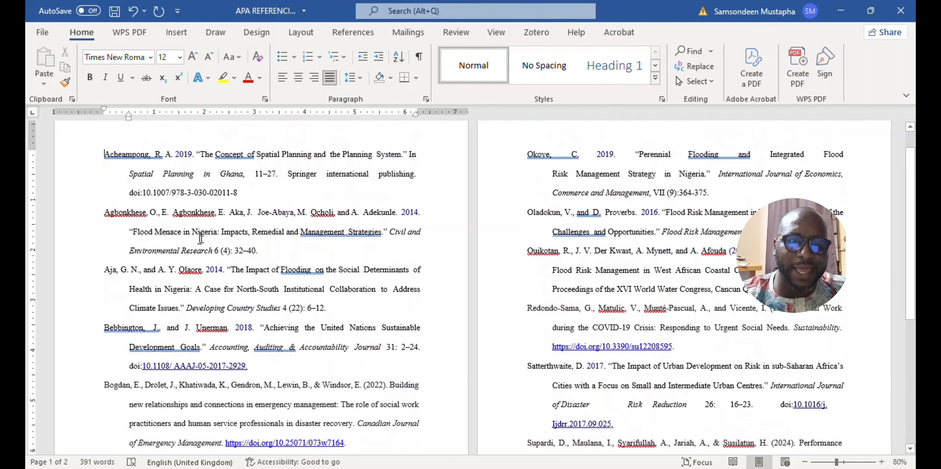
pyautogui.scroll(1, 200, 239)
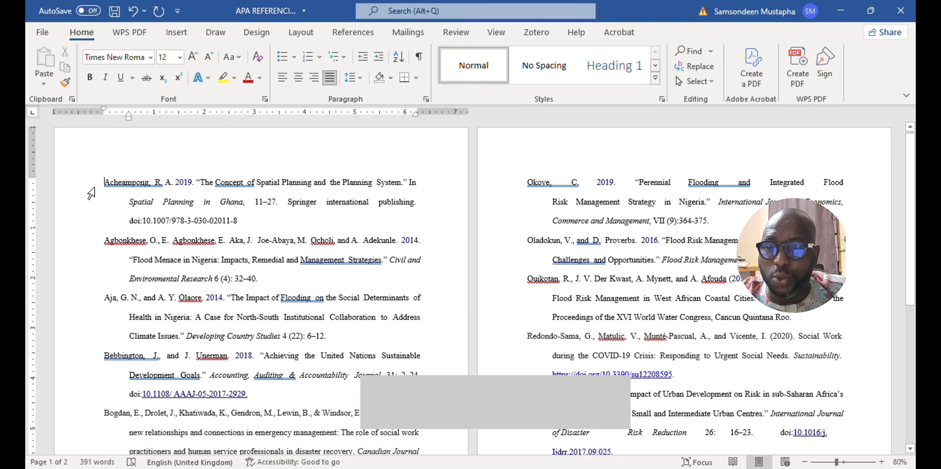
pyautogui.click(121, 182)
pyautogui.write('a')
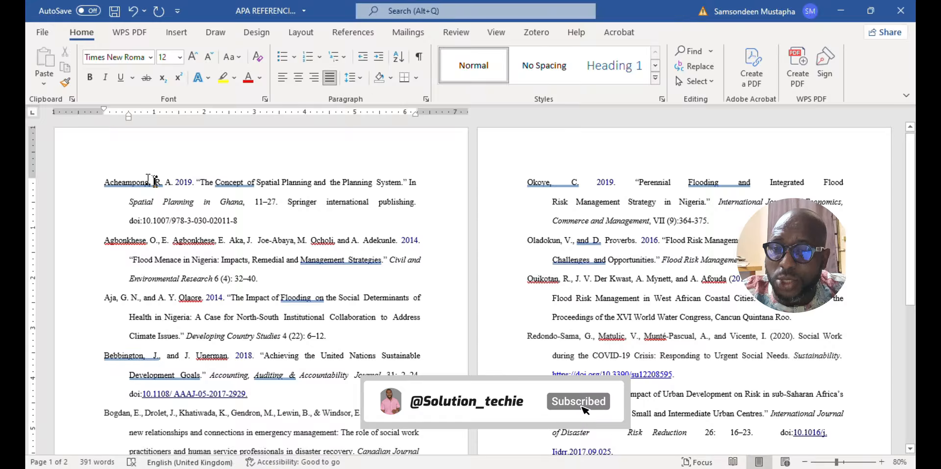
pyautogui.click(177, 181)
pyautogui.write('(')
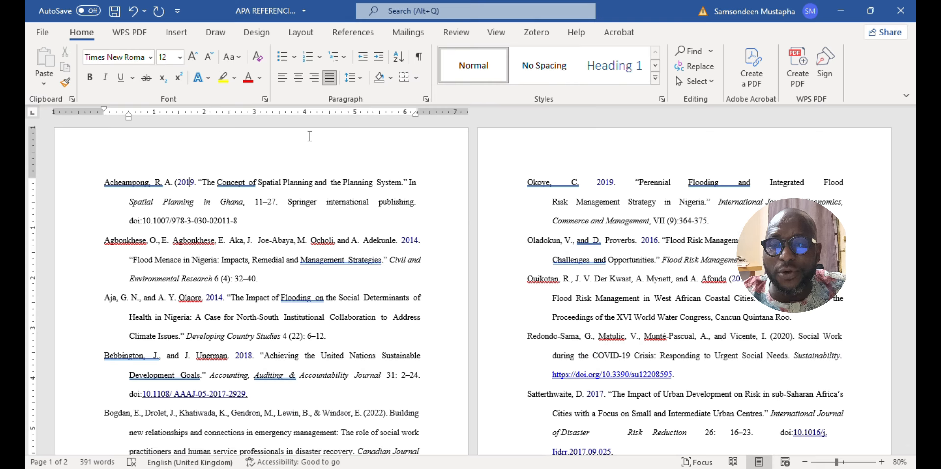
pyautogui.click(196, 182)
pyautogui.write(')')
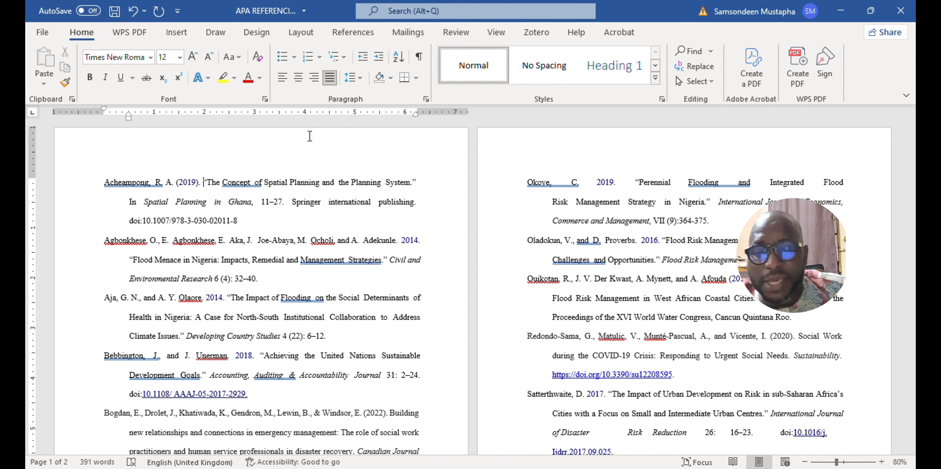
# Examine the parts of the first reference, including its source title, and look over the remaining references in the list
pyautogui.press('Down')
pyautogui.press('Down')
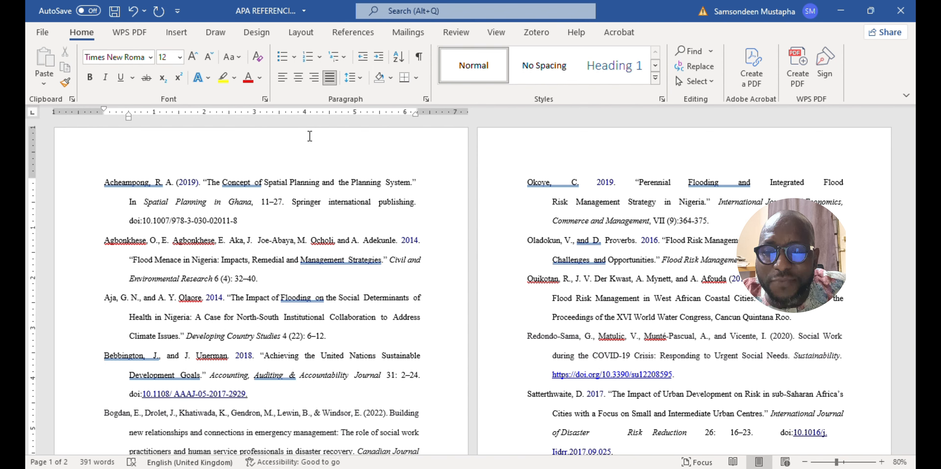
pyautogui.hotkey('ctrl', 'shift', 'Right')
pyautogui.hotkey('ctrl', 'shift', 'Right')
pyautogui.hotkey('ctrl', 'shift', 'Right')
pyautogui.hotkey('ctrl', 'shift', 'Right')
pyautogui.hotkey('ctrl', 'shift', 'Right')
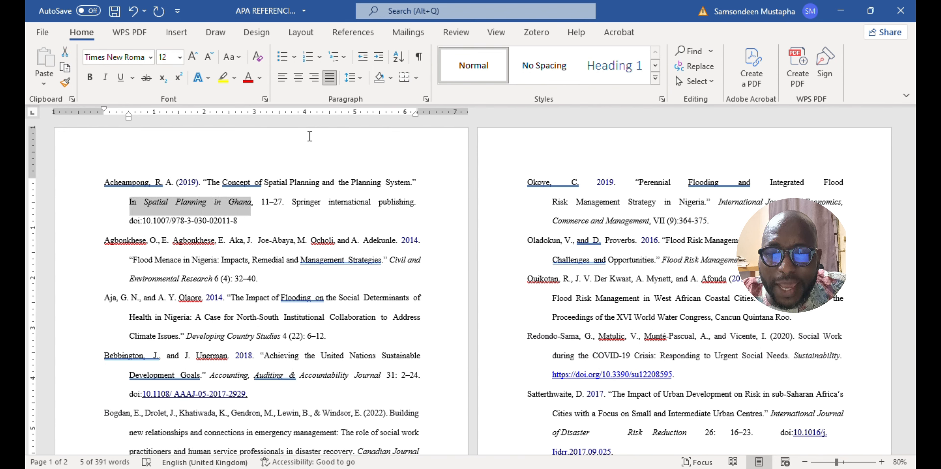
pyautogui.press('Right')
pyautogui.press('Right')
pyautogui.press('Right')
pyautogui.press('Right')
pyautogui.press('Right')
pyautogui.press('Right')
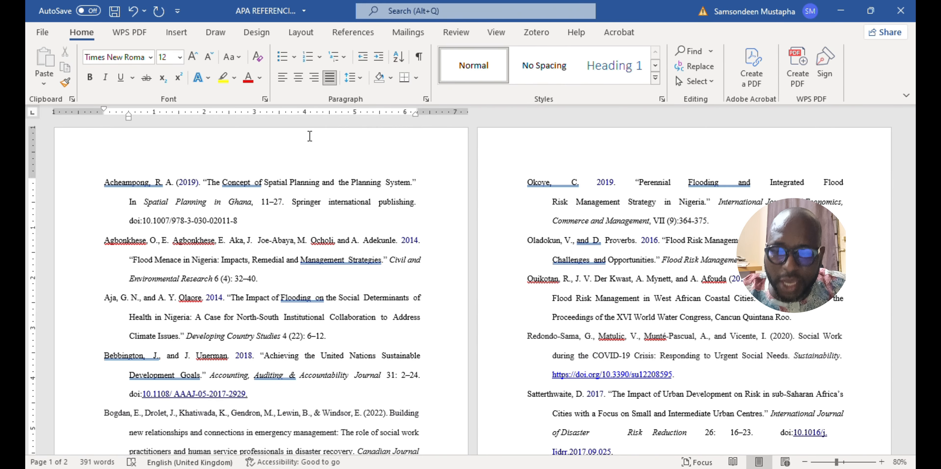
pyautogui.press('Down')
pyautogui.hotkey('shift', 'Up')
pyautogui.hotkey('shift', 'Up')
pyautogui.hotkey('shift', 'Up')
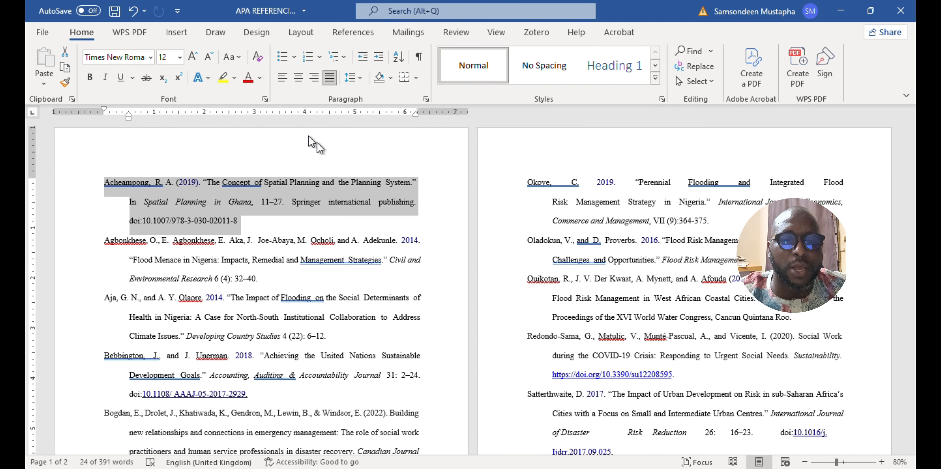
pyautogui.scroll(-5, 244, 315)
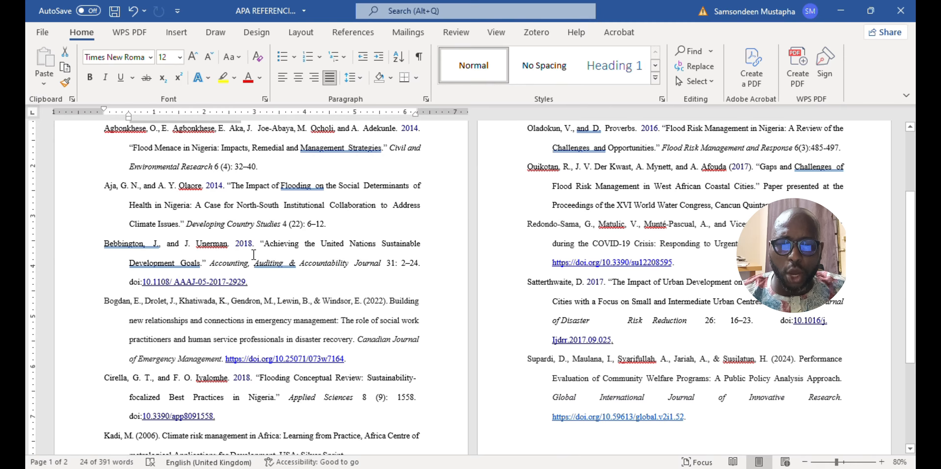
pyautogui.scroll(-3, 254, 254)
pyautogui.scroll(-1, 255, 253)
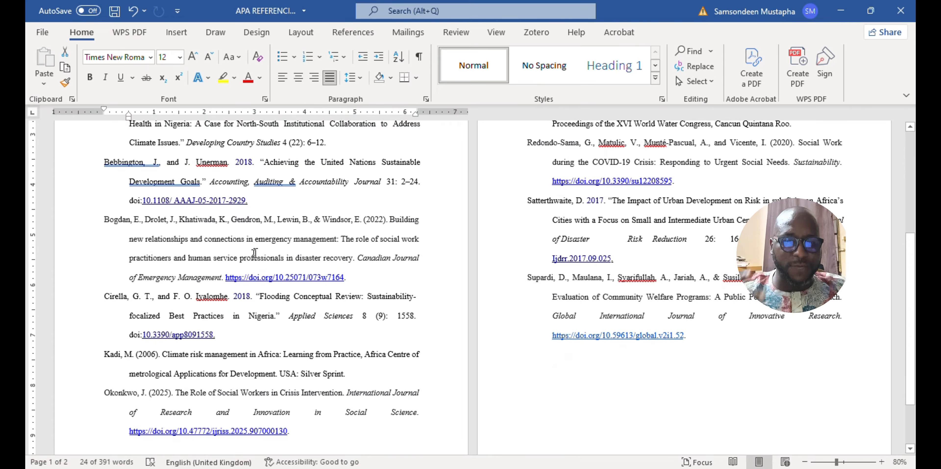